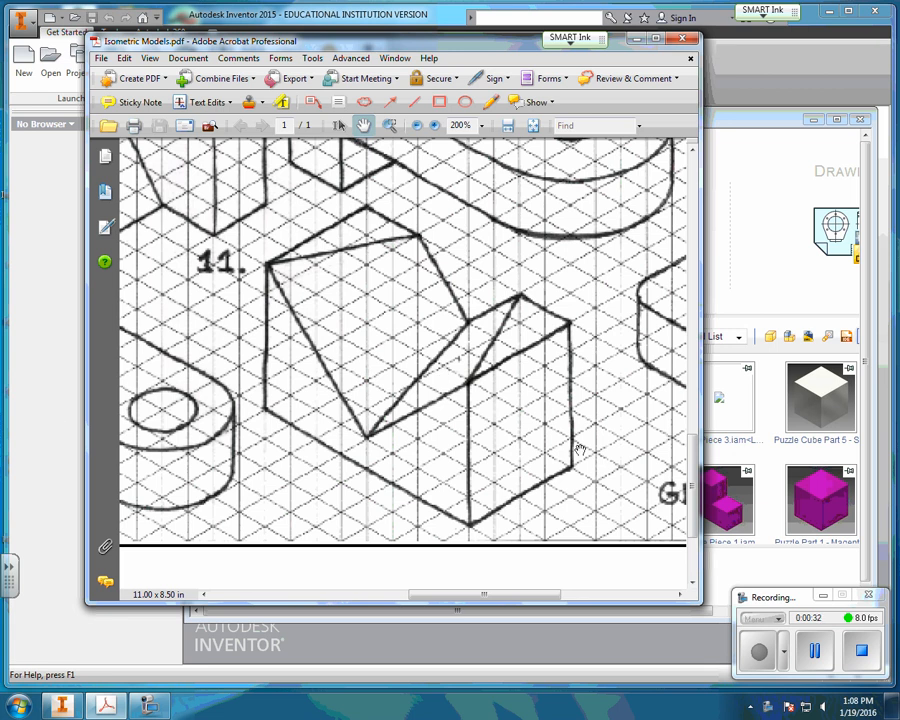
- Create a new part in Inventor and start a 2D sketch on the XY plane
left_click(61, 436)
left_click(403, 228)
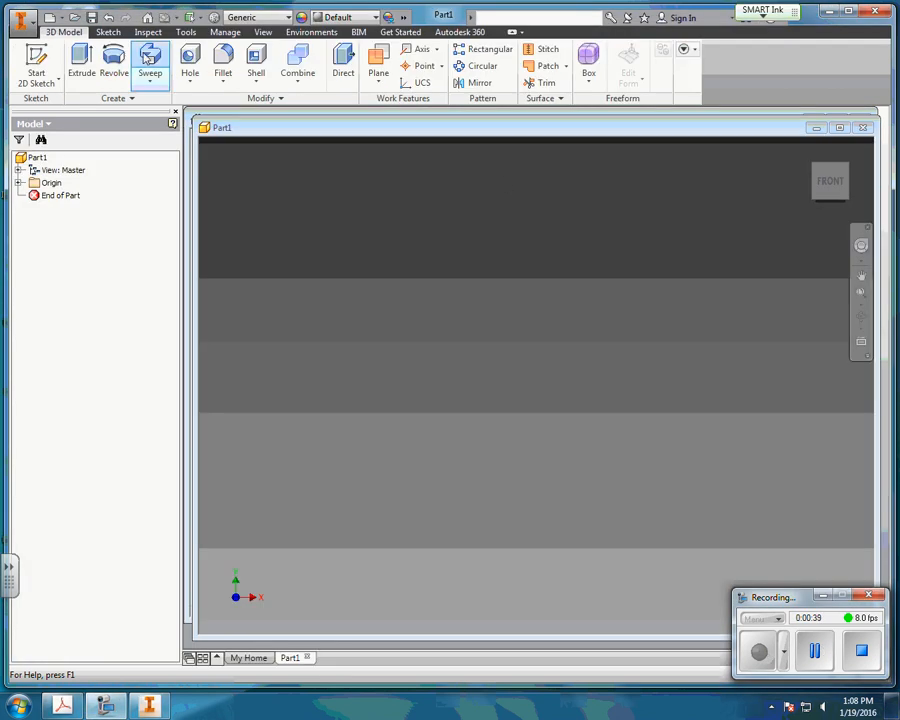
left_click(58, 78)
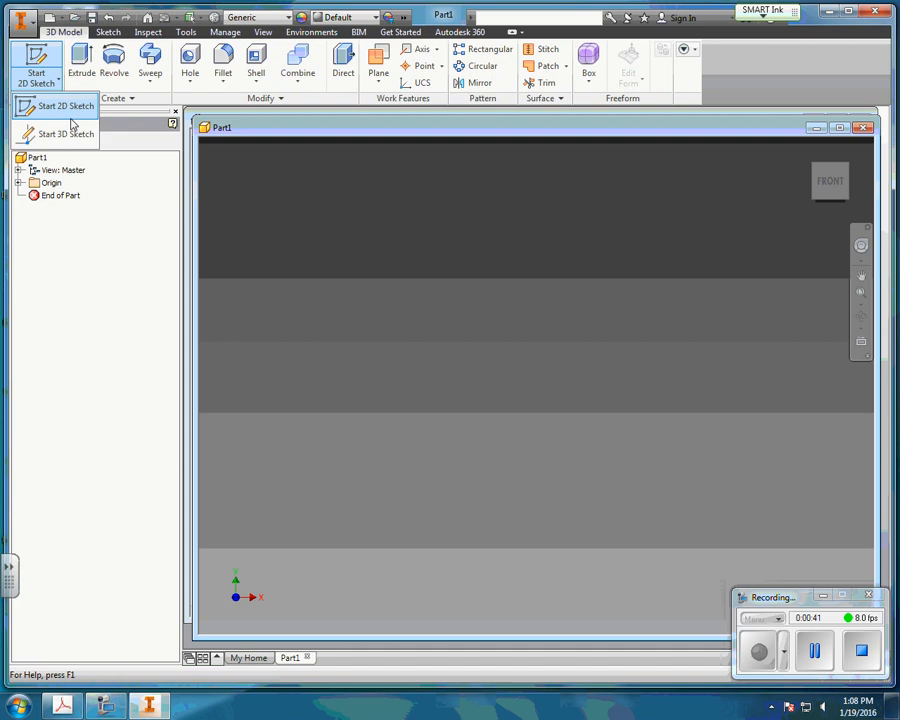
left_click(66, 108)
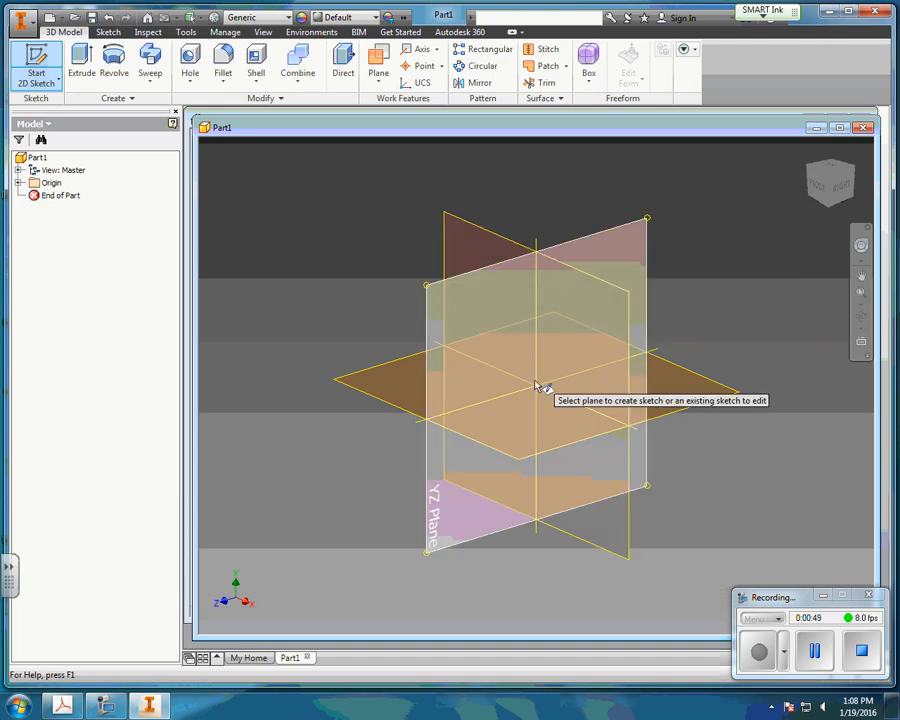
left_click(509, 252)
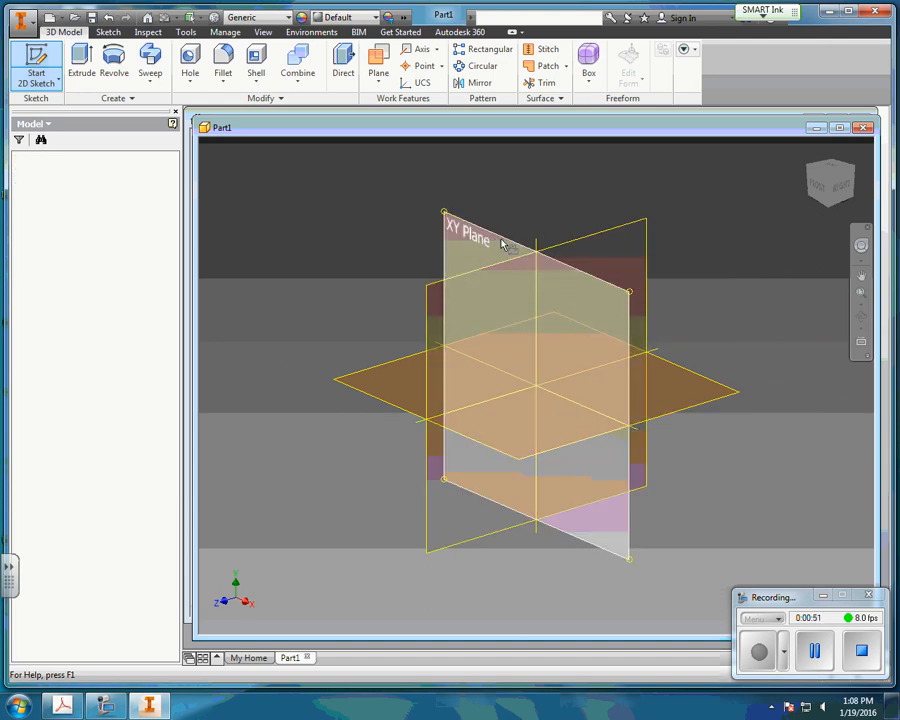
middle_click_drag(645, 316, 457, 432)
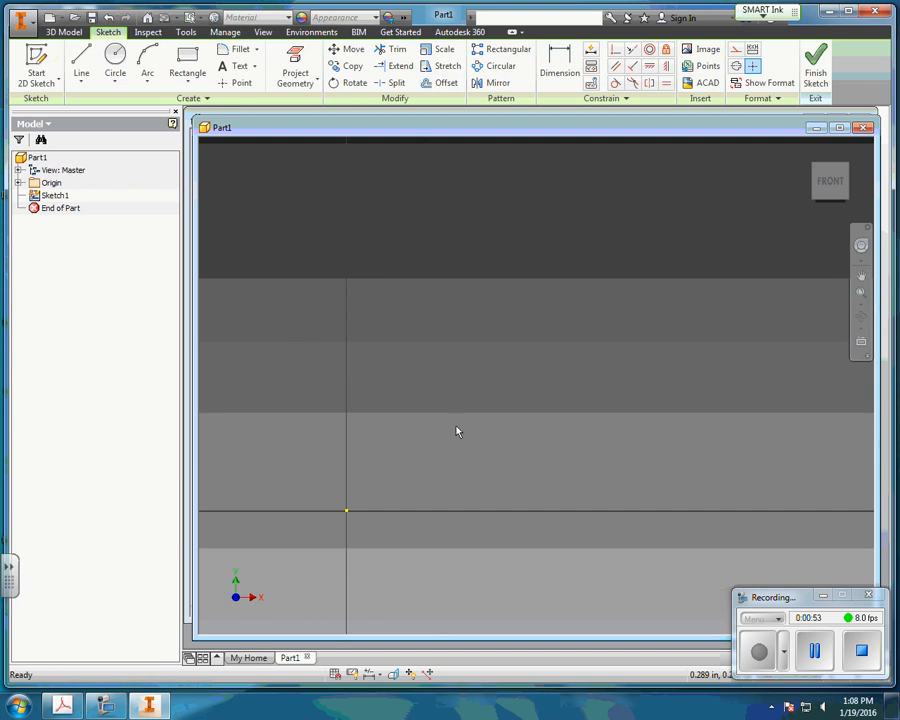
- Check model 11 and the grid spacing in Isometric Models.pdf and sketch a rectangle about 1.277 by 0.765 in from the origin in Inventor
left_click(62, 705)
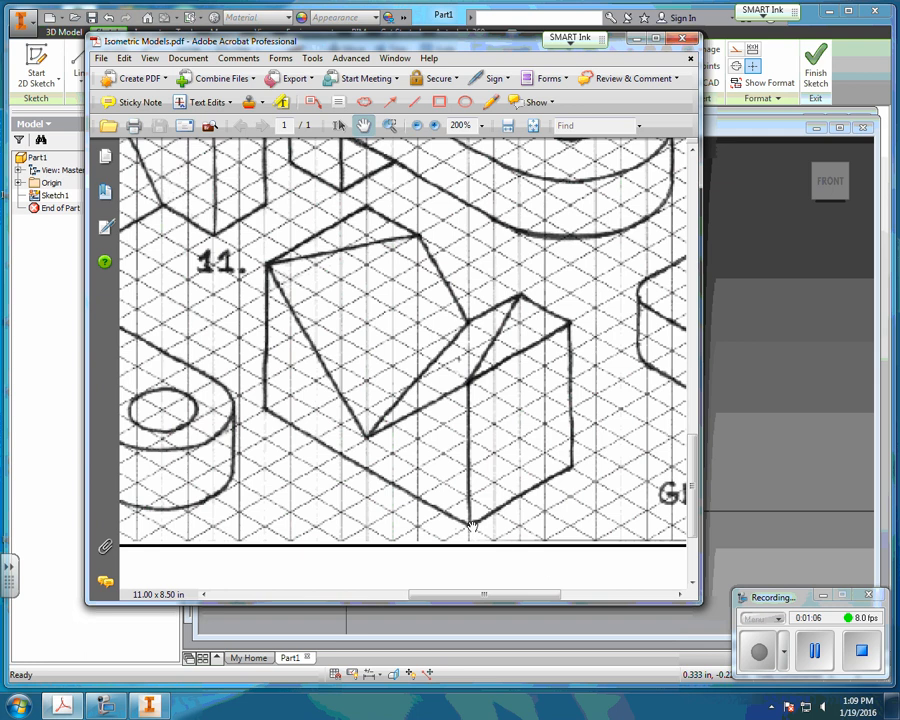
mouse_move(491, 453)
left_mouse_down()
mouse_move(222, 409)
mouse_move(222, 426)
left_mouse_up()
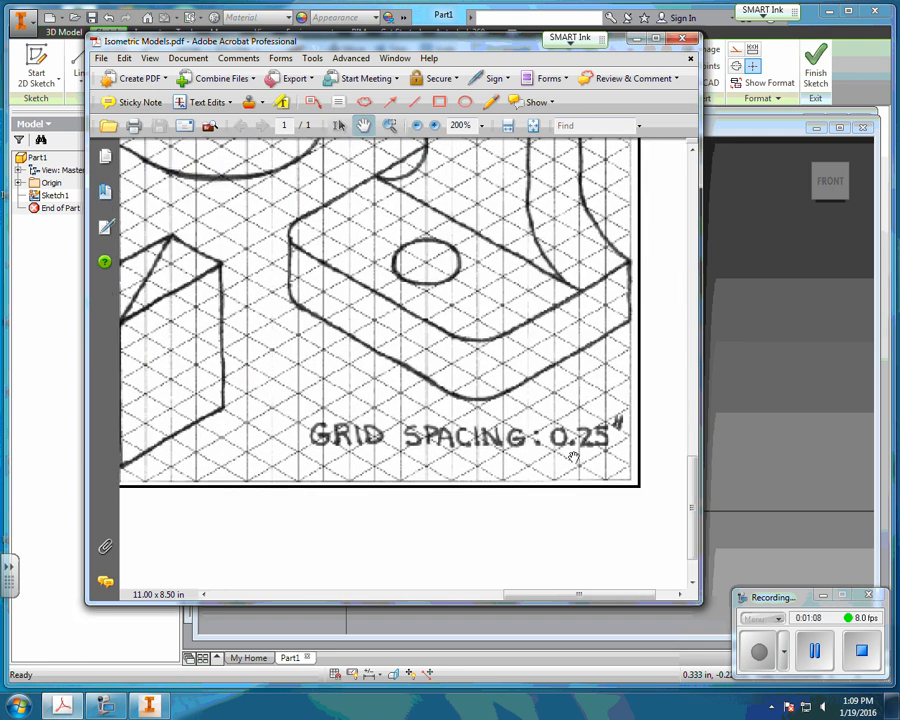
left_click_drag(258, 377, 540, 419)
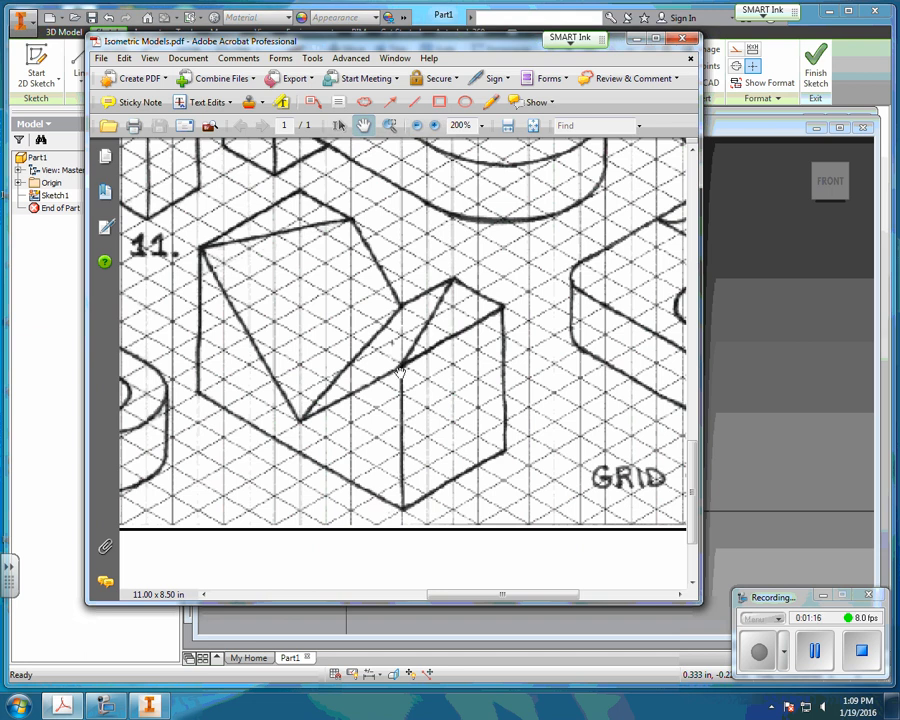
left_click(793, 270)
left_click(187, 66)
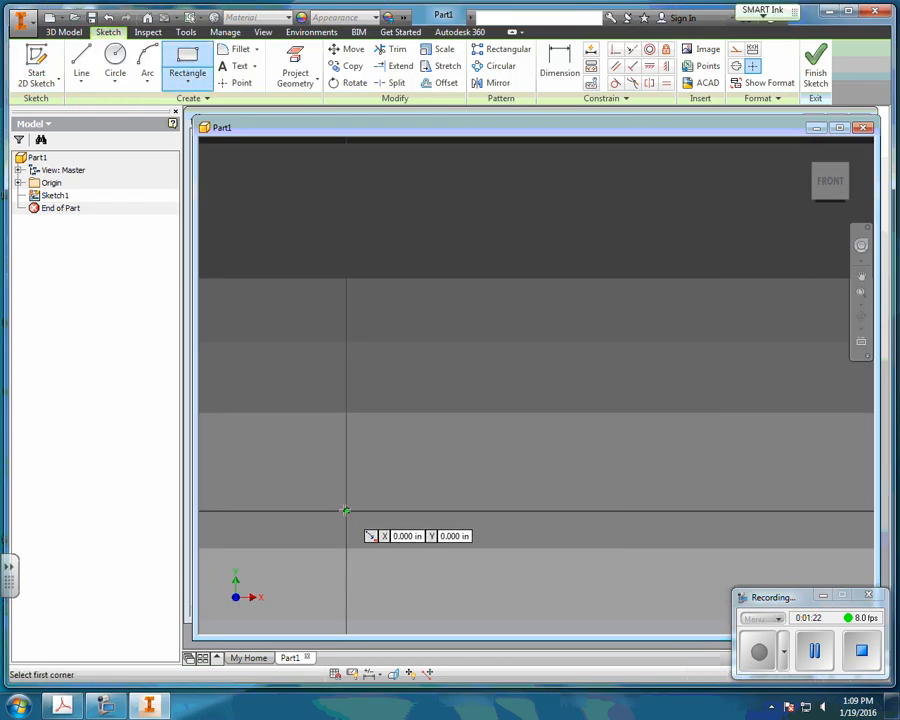
left_click(347, 511)
scroll(755, 276, "down", 2)
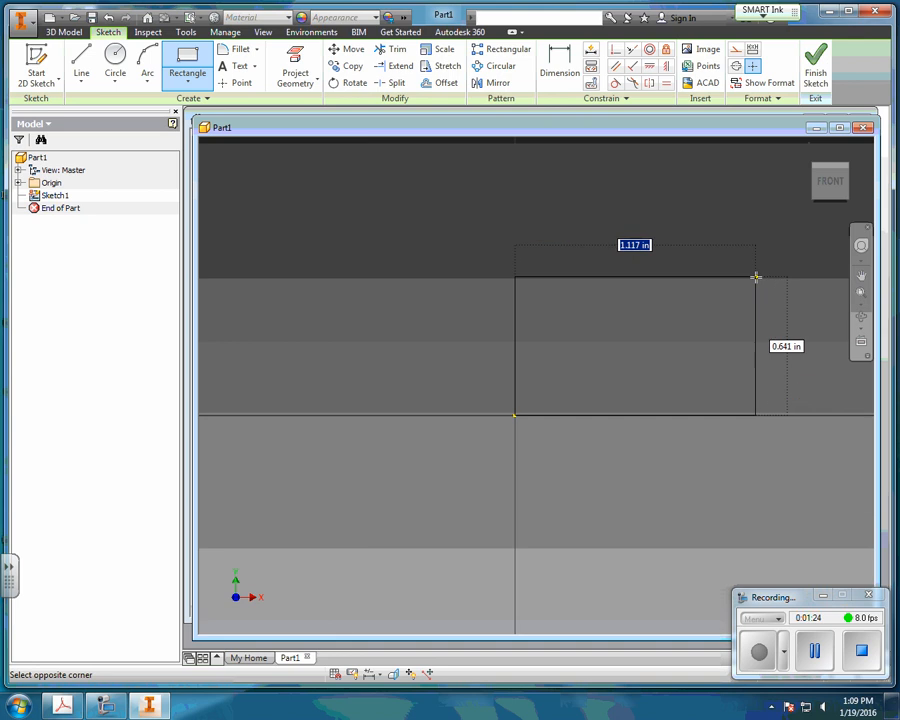
left_click(790, 249)
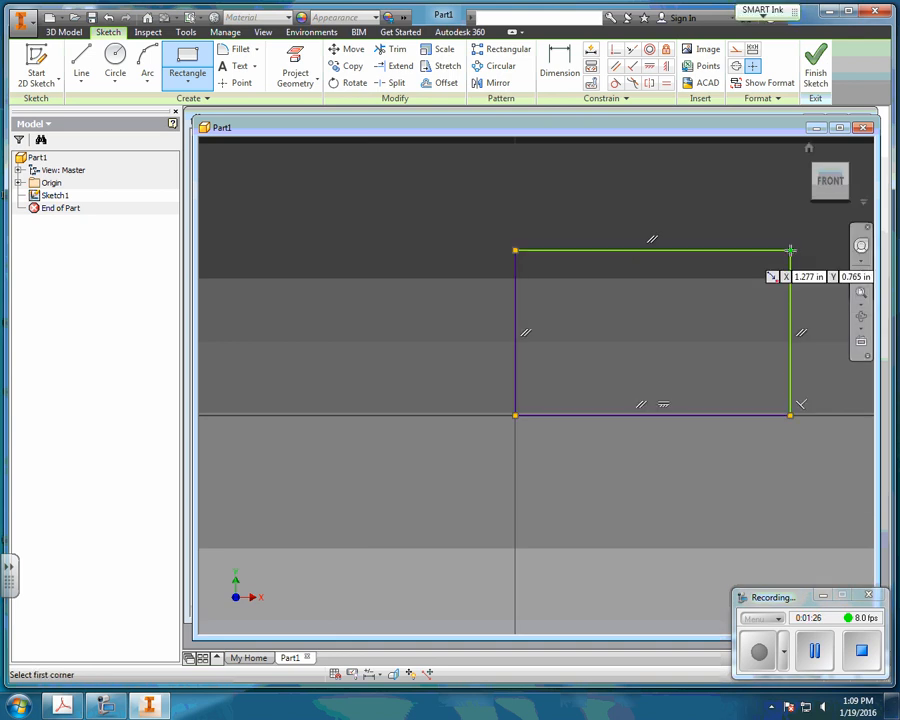
middle_click_drag(790, 249, 609, 317)
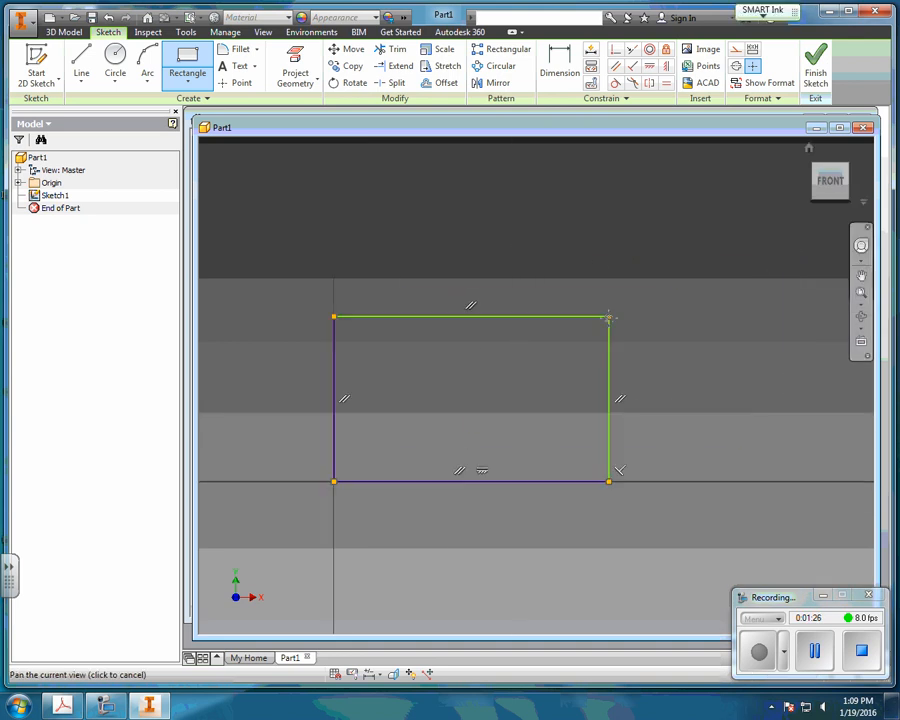
- Dimension the rectangle 2 in wide and 1.25 in high and finish the sketch
left_click(560, 62)
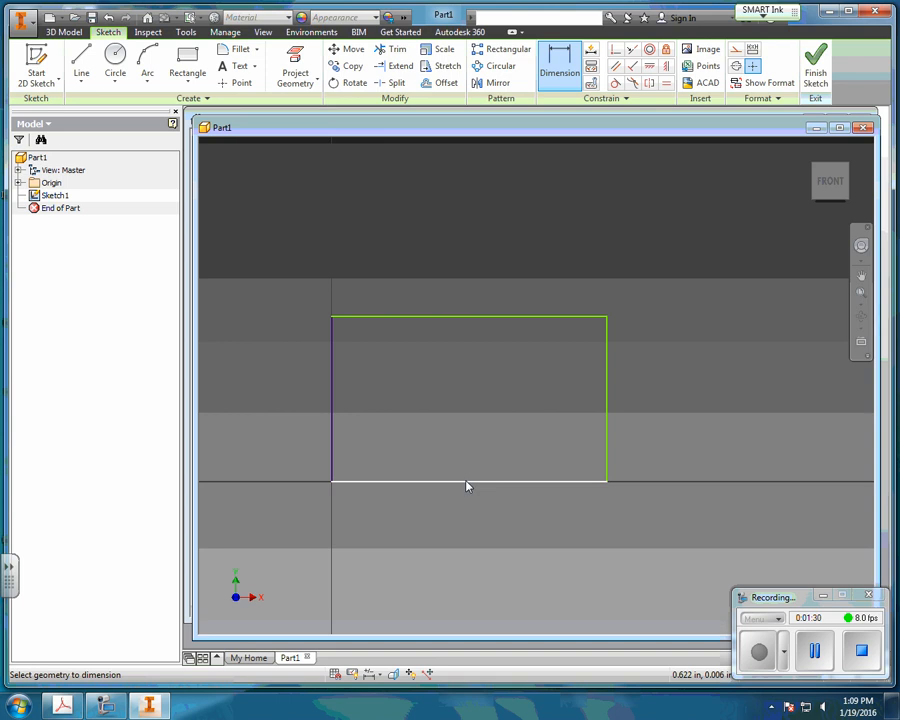
left_click(466, 483)
left_click(472, 537)
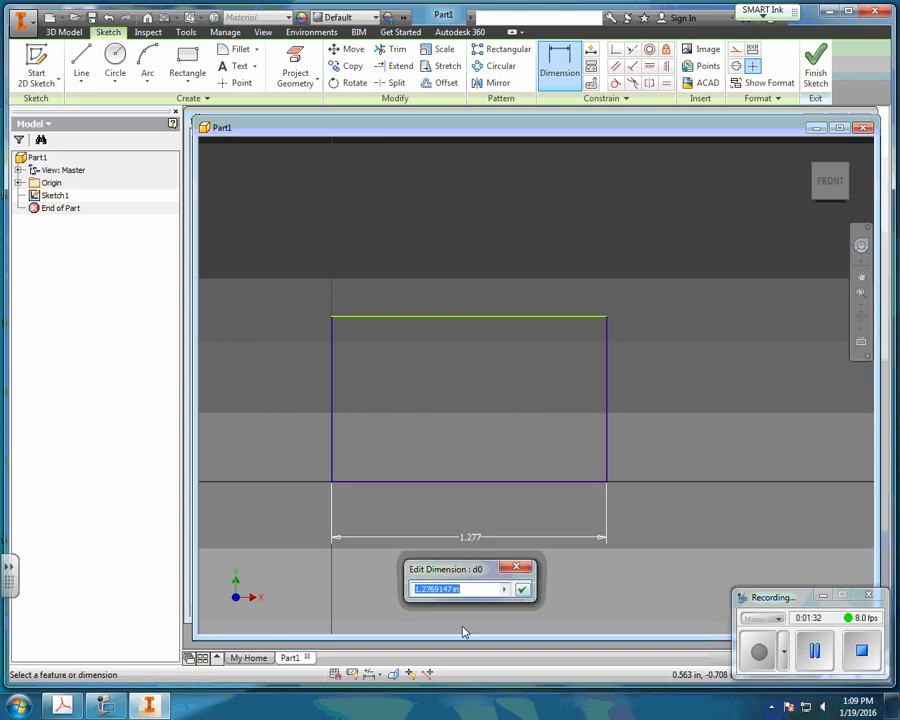
type("2")
key("Return")
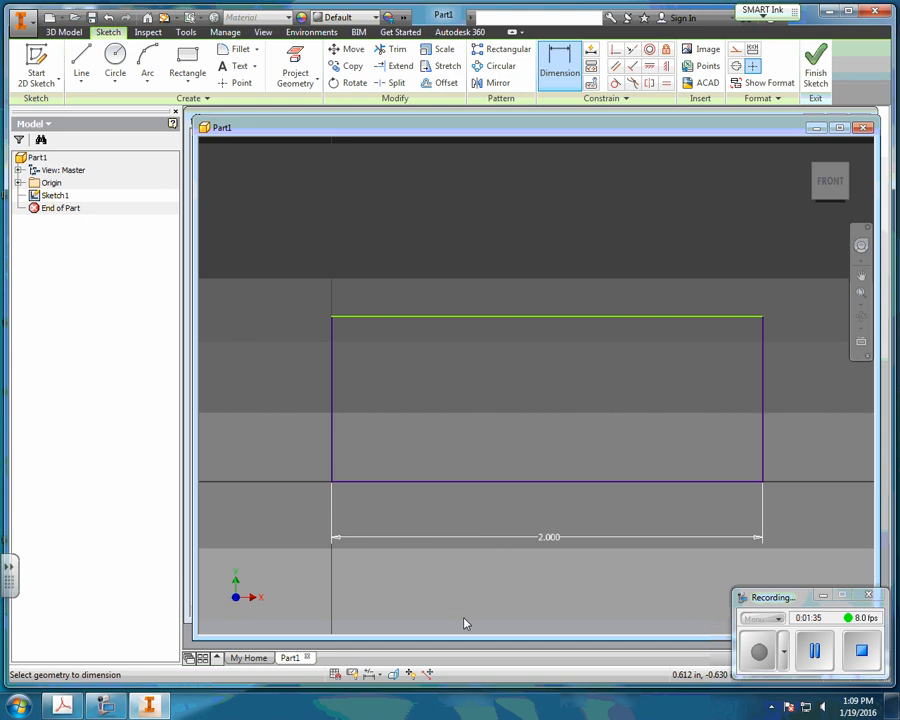
left_click(763, 424)
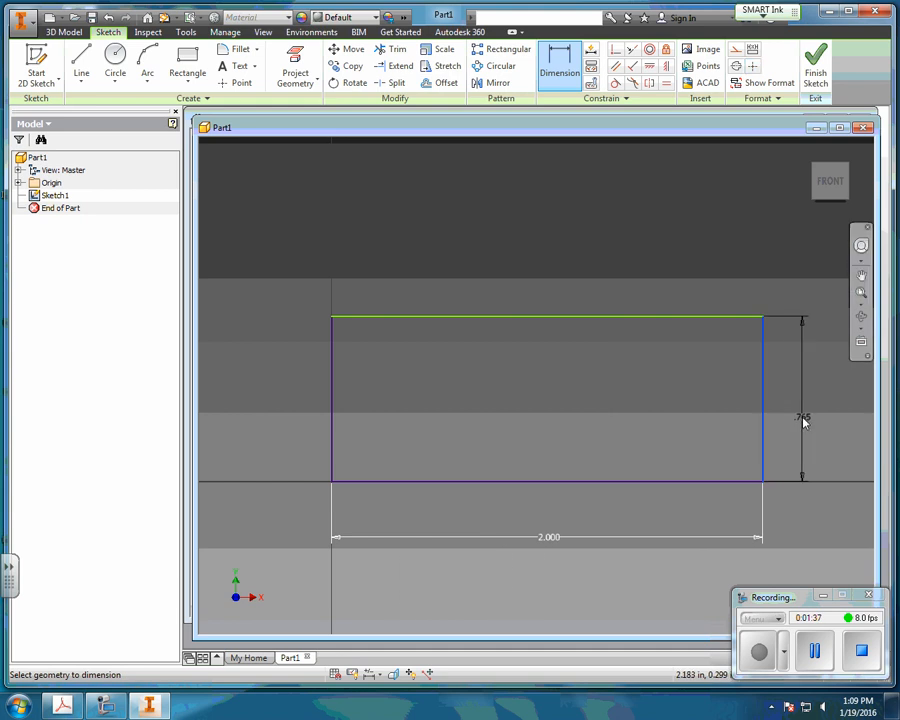
left_click(802, 419)
type("1.")
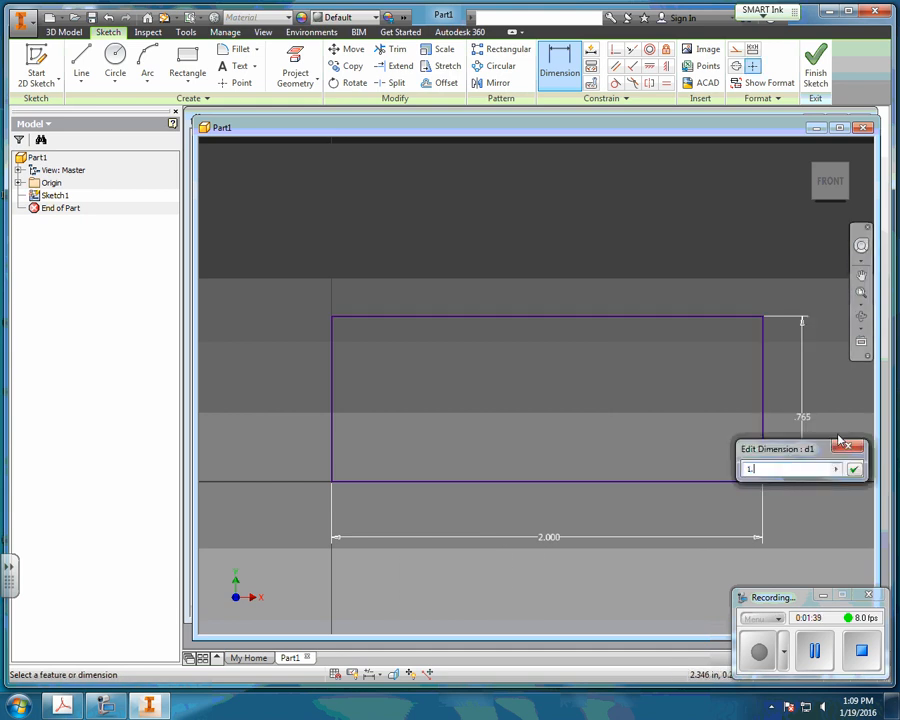
type("25")
key("Return")
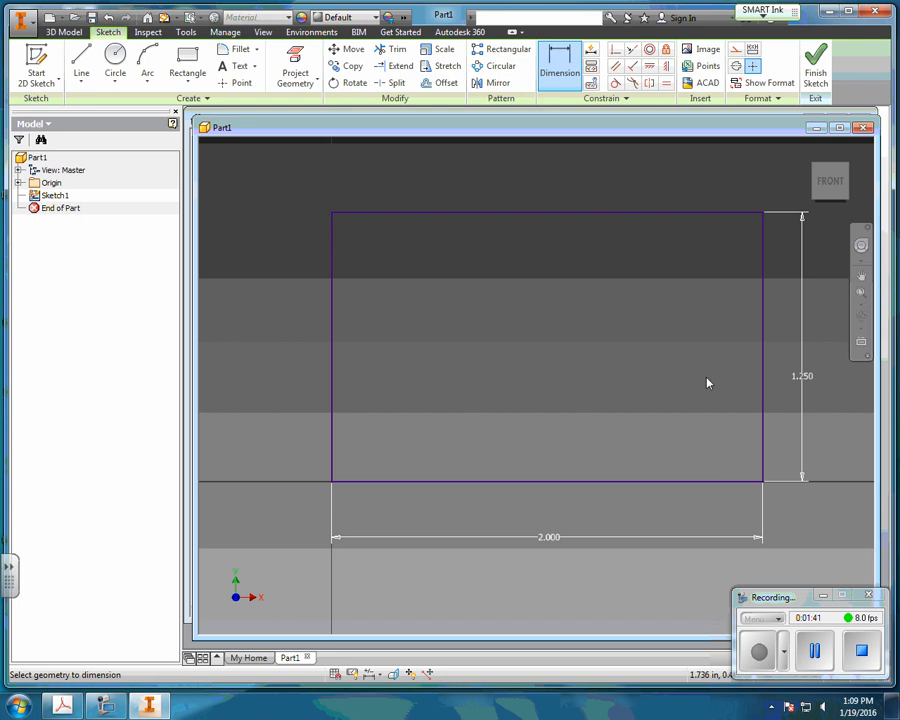
left_click(815, 70)
- Extrude the rectangle 1.0 in backward from the sketch plane as a new solid, checking the depth against model 11 in the PDF
middle_click_drag(696, 396, 510, 416)
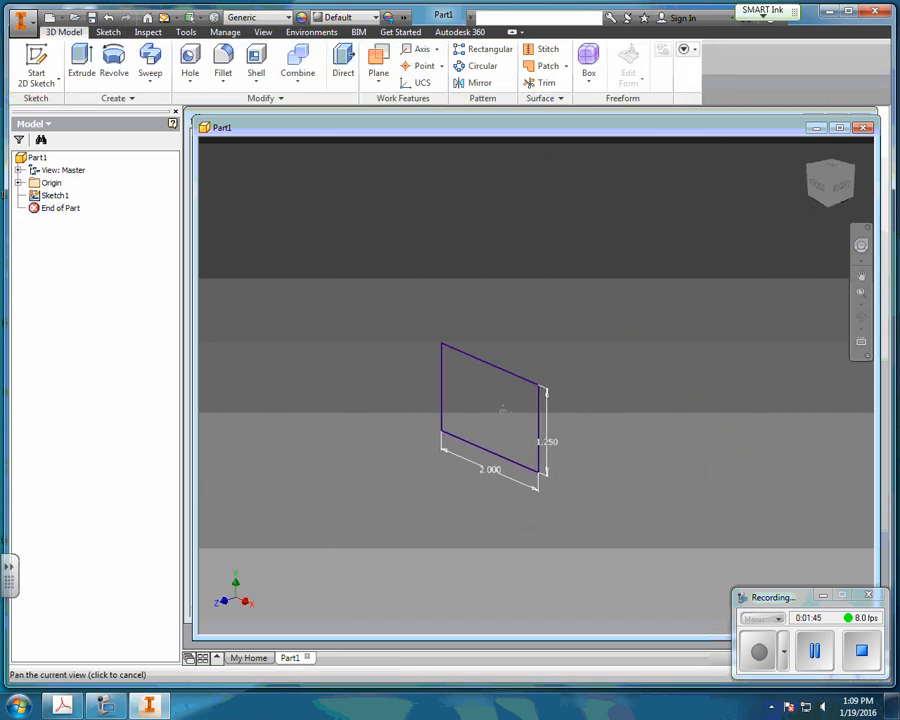
left_click(82, 73)
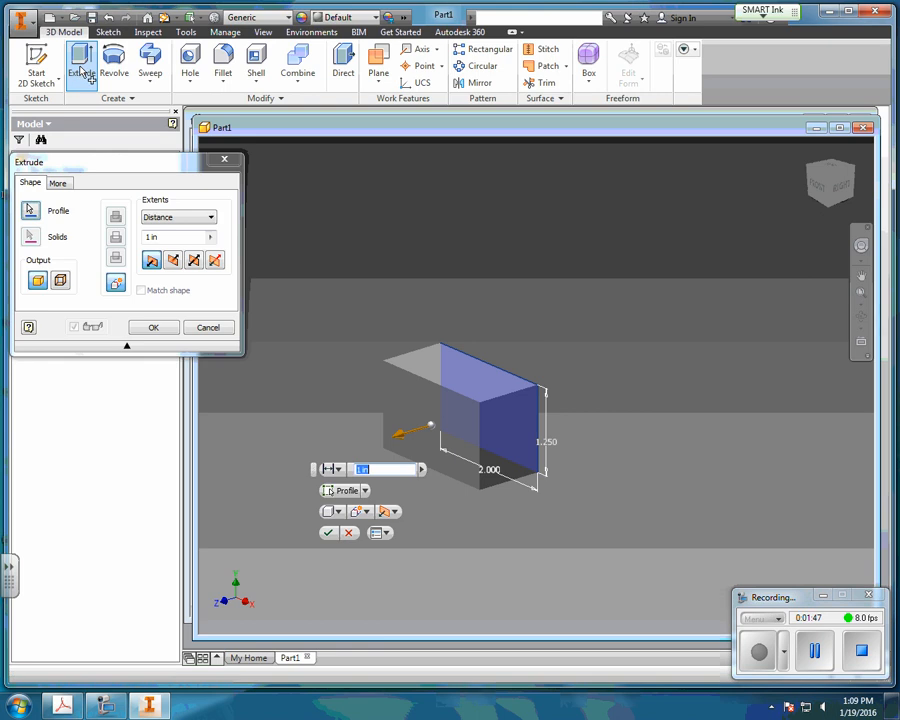
left_click_drag(167, 170, 380, 142)
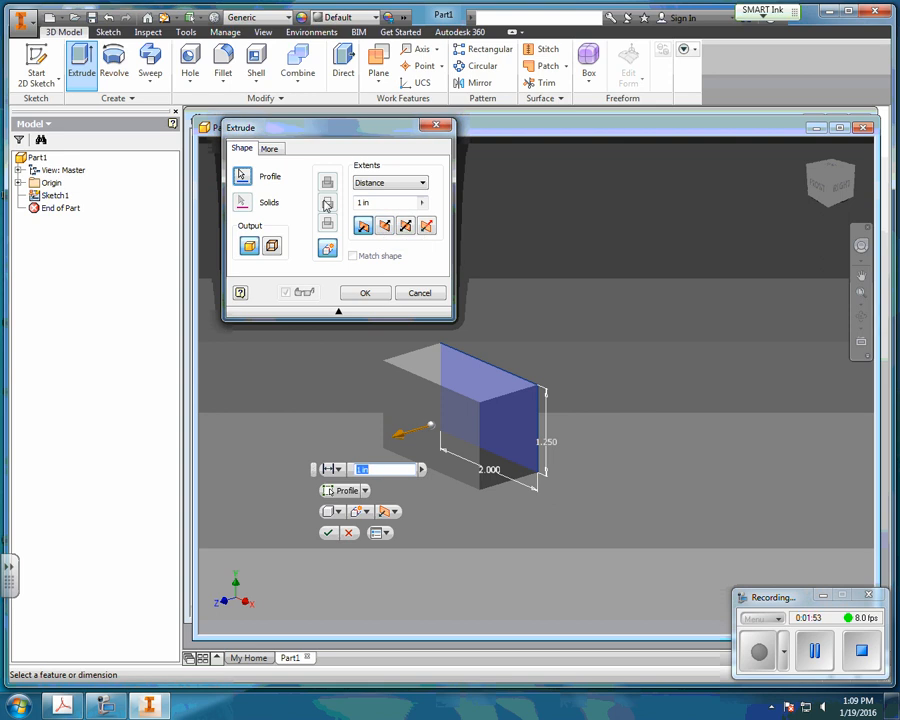
left_click(384, 226)
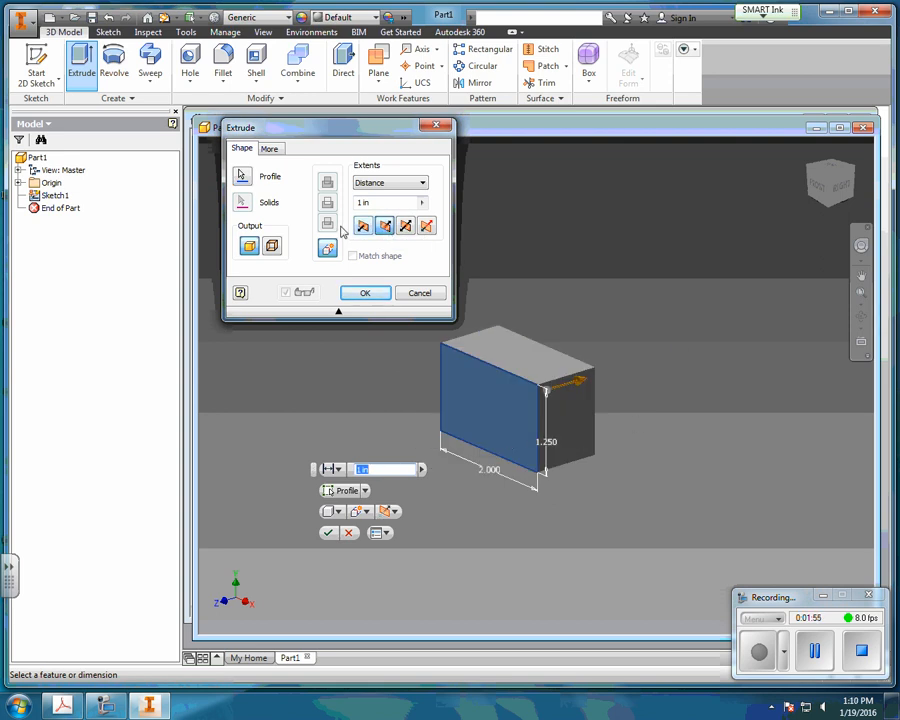
left_click(364, 226)
left_click(384, 226)
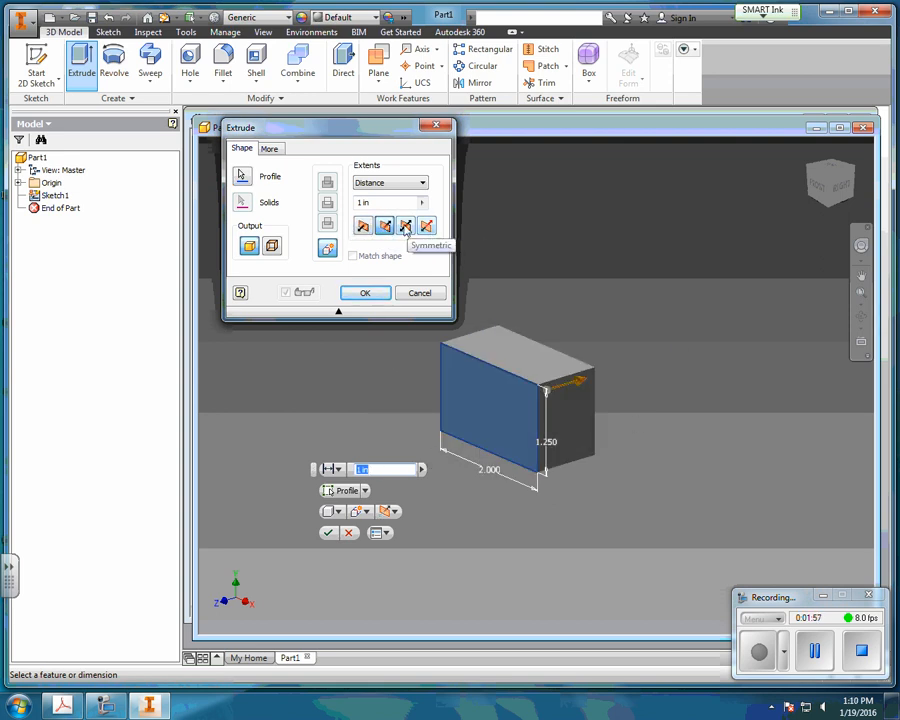
left_click(405, 226)
left_click(385, 226)
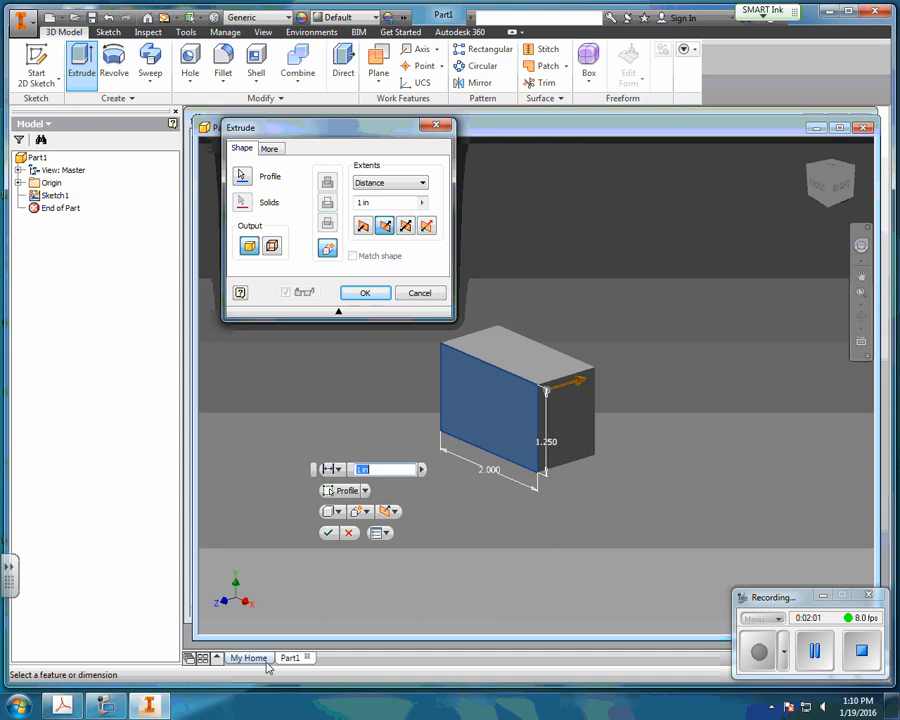
left_click(62, 706)
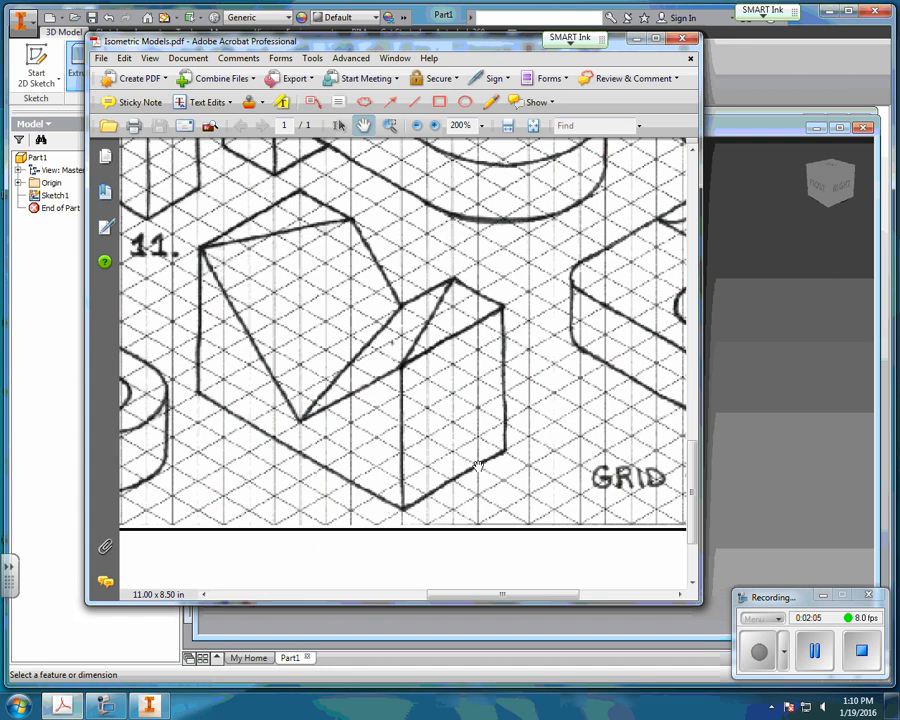
left_click(787, 463)
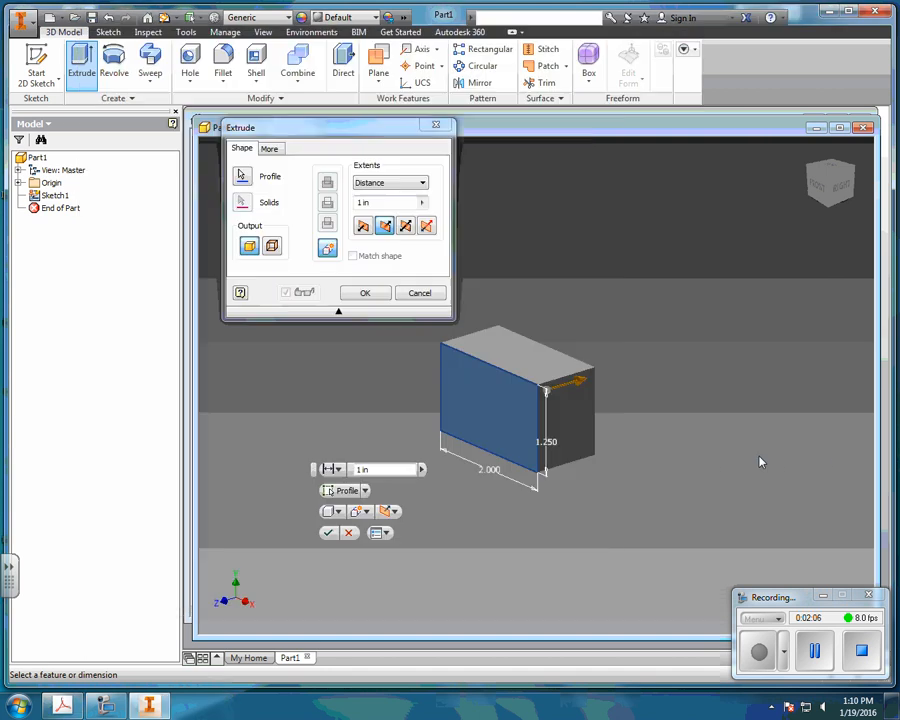
double_click(376, 202)
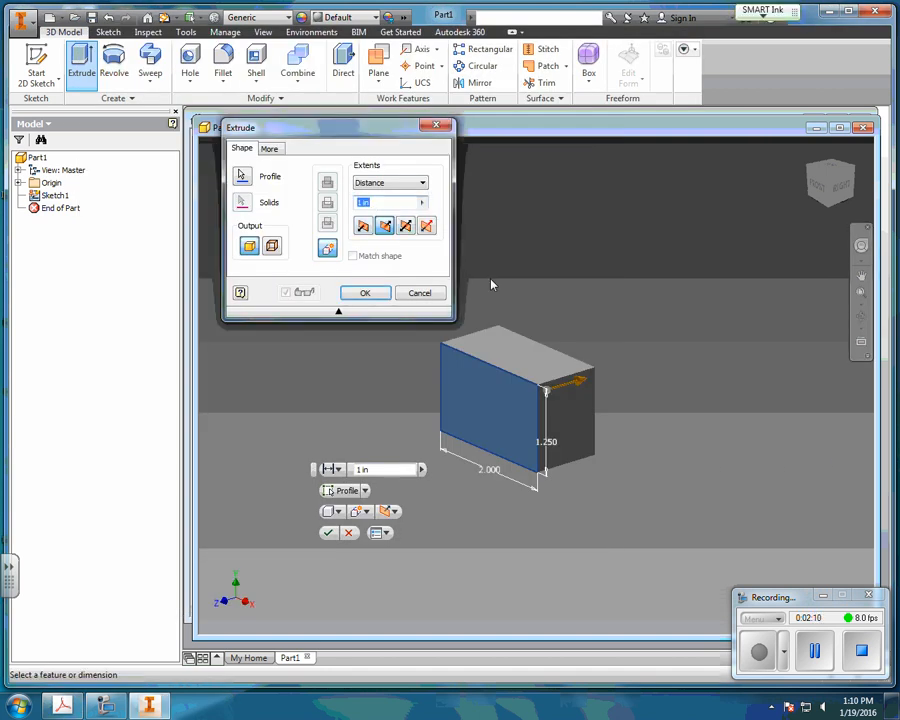
type("1.0")
left_click(366, 294)
- Compare the block with model 11 in the PDF and start a 2D sketch on the block's front face in Inventor
left_click(860, 316)
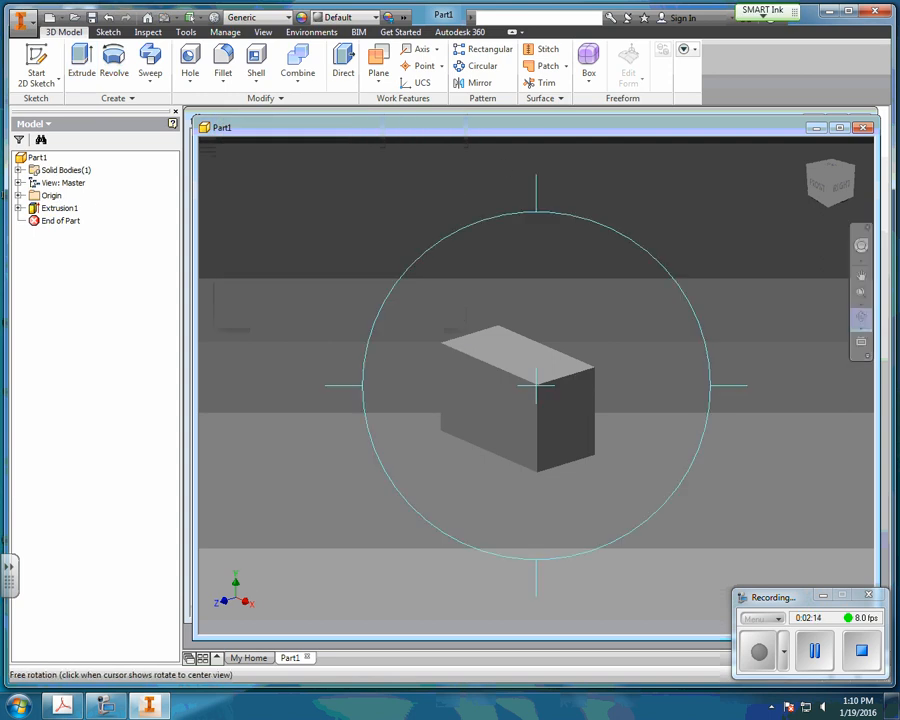
left_click_drag(470, 340, 595, 345)
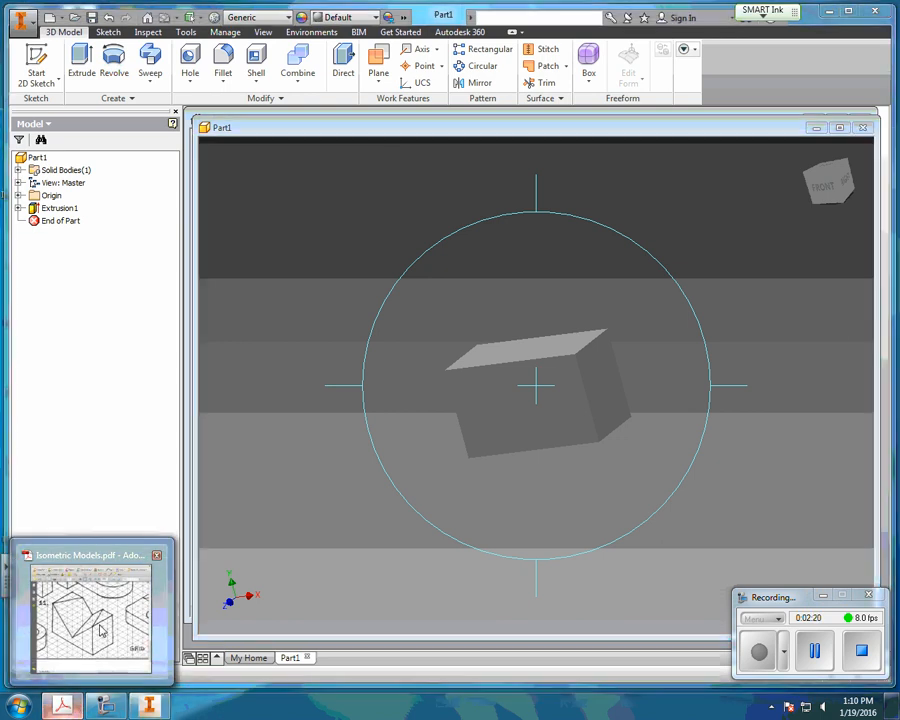
left_click(90, 612)
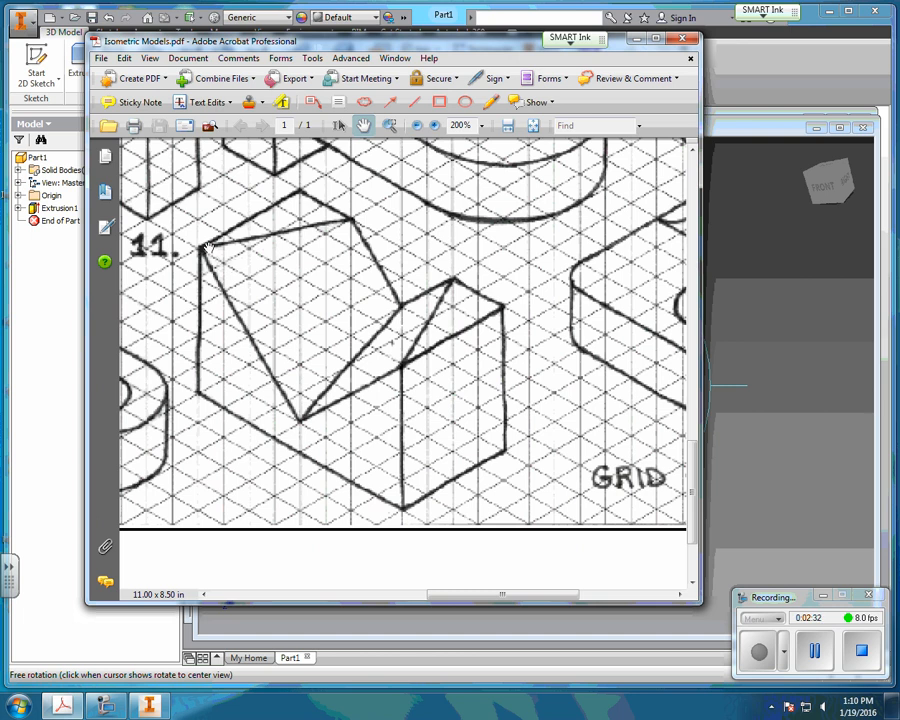
left_click(751, 338)
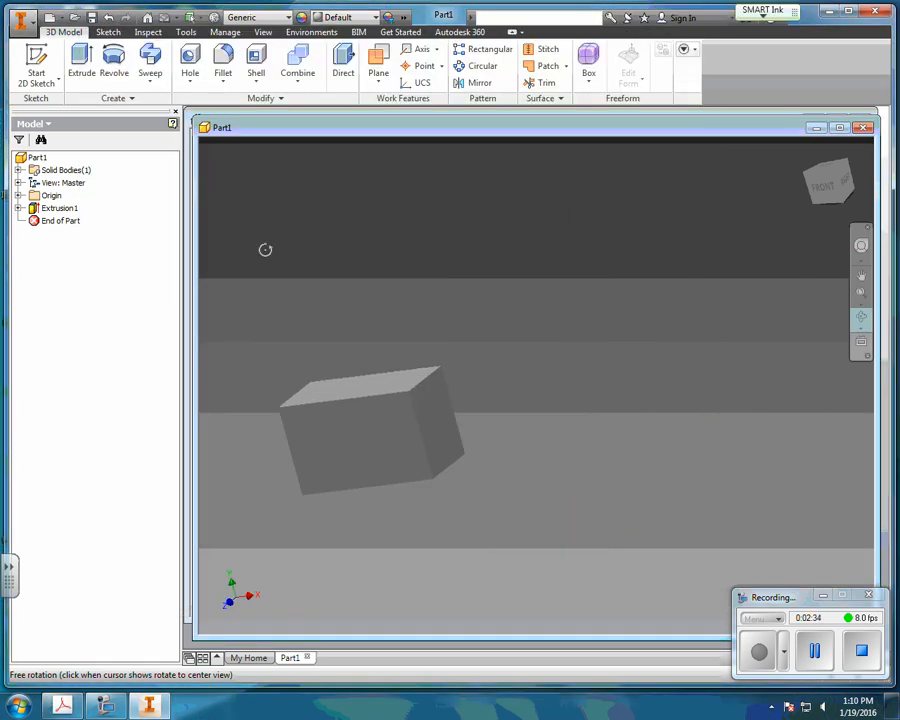
left_click(860, 342)
left_click(311, 452)
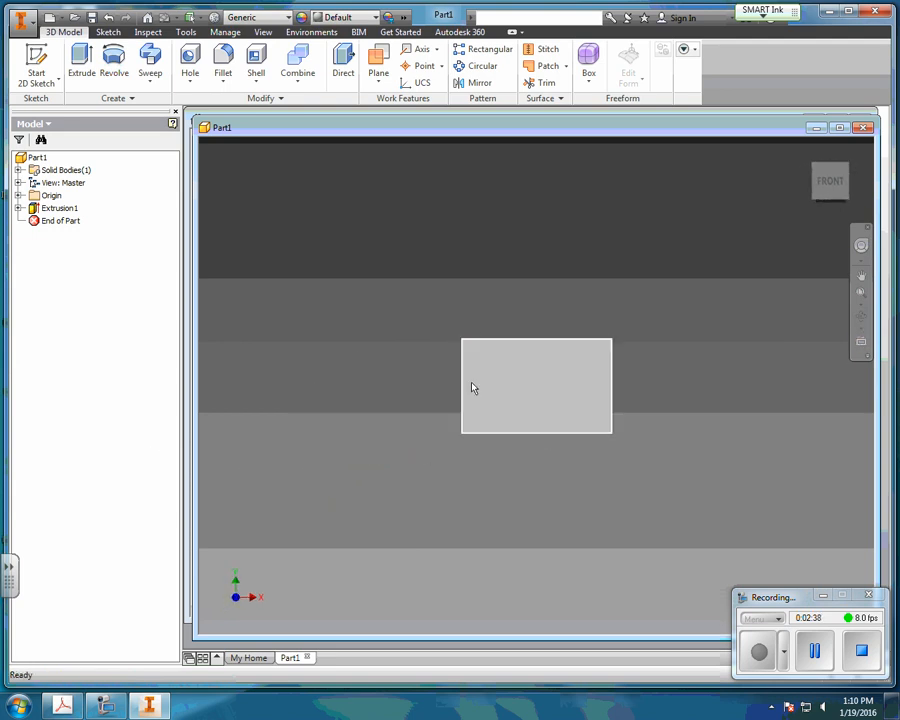
left_click(36, 66)
left_click(526, 392)
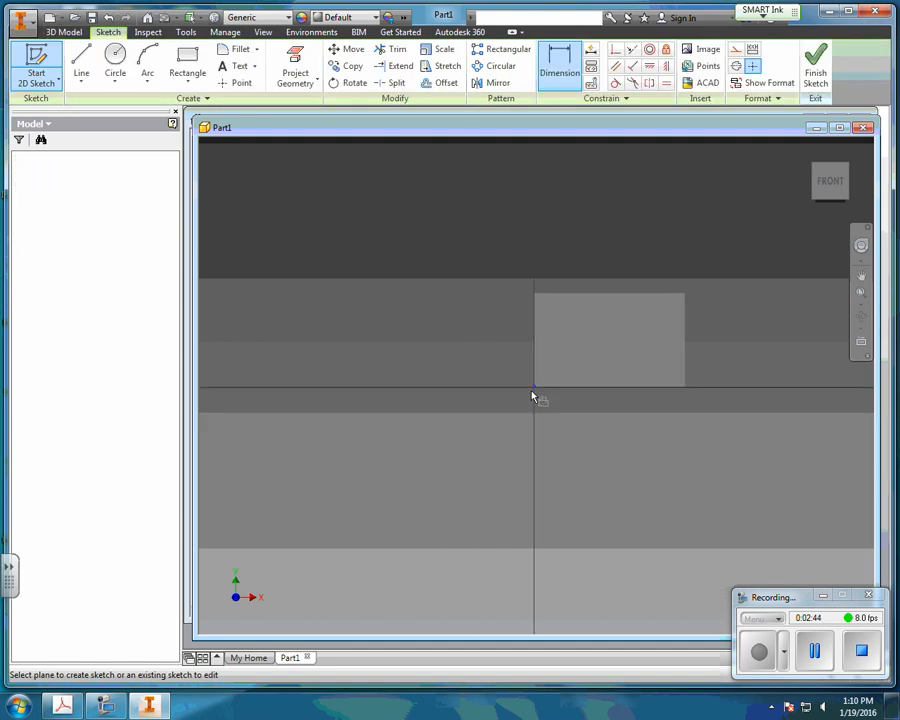
middle_click_drag(668, 351, 490, 365)
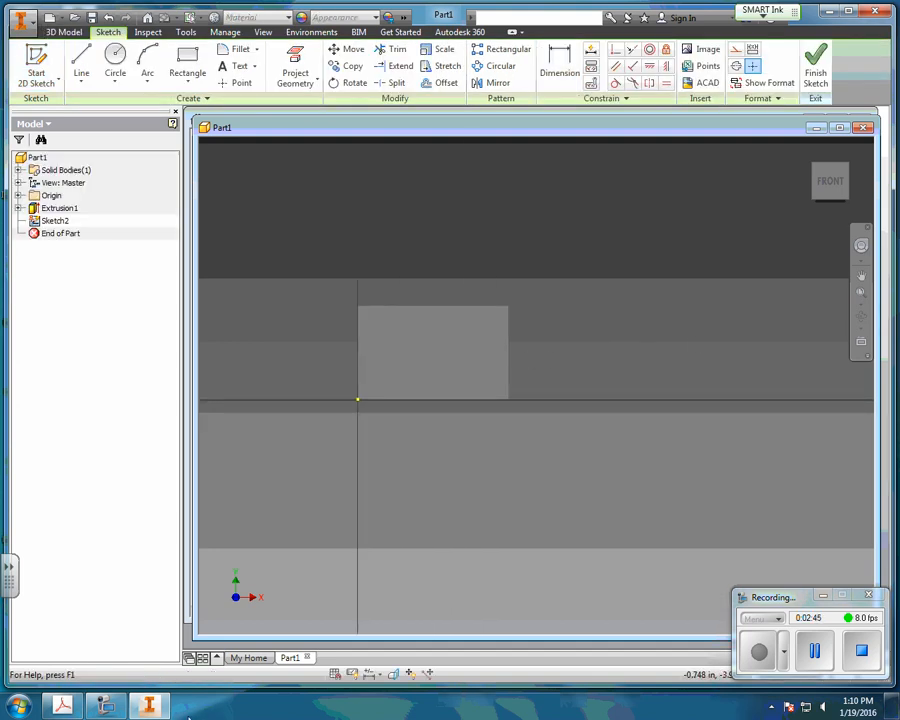
- Check model 11 in Isometric Models.pdf and sketch a triangle in Inventor along the front face's top edge, its apex about 0.25 in above the bottom edge
left_click(62, 706)
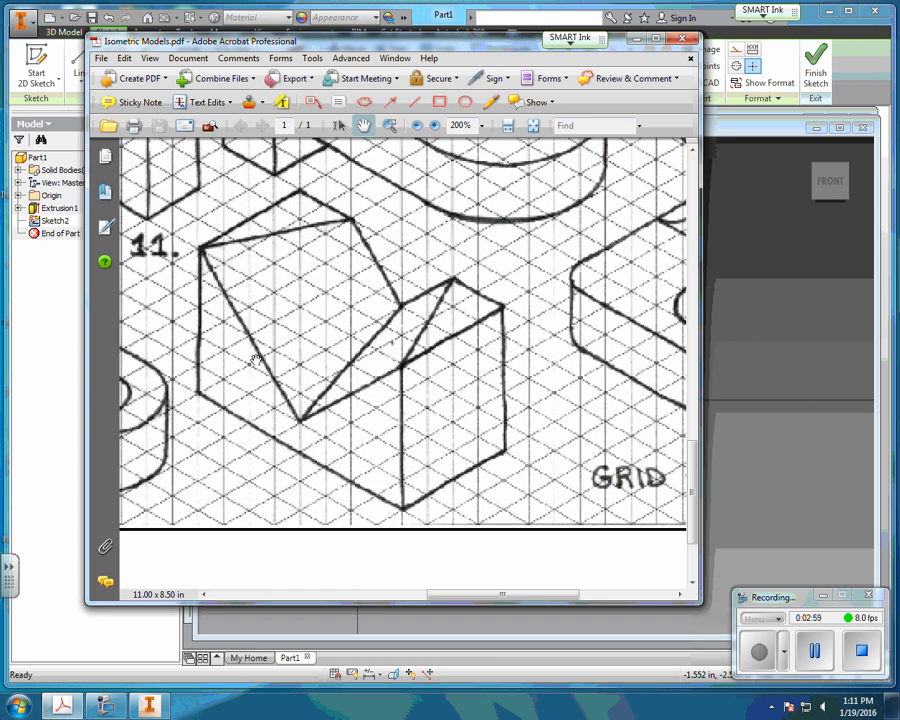
left_click(785, 365)
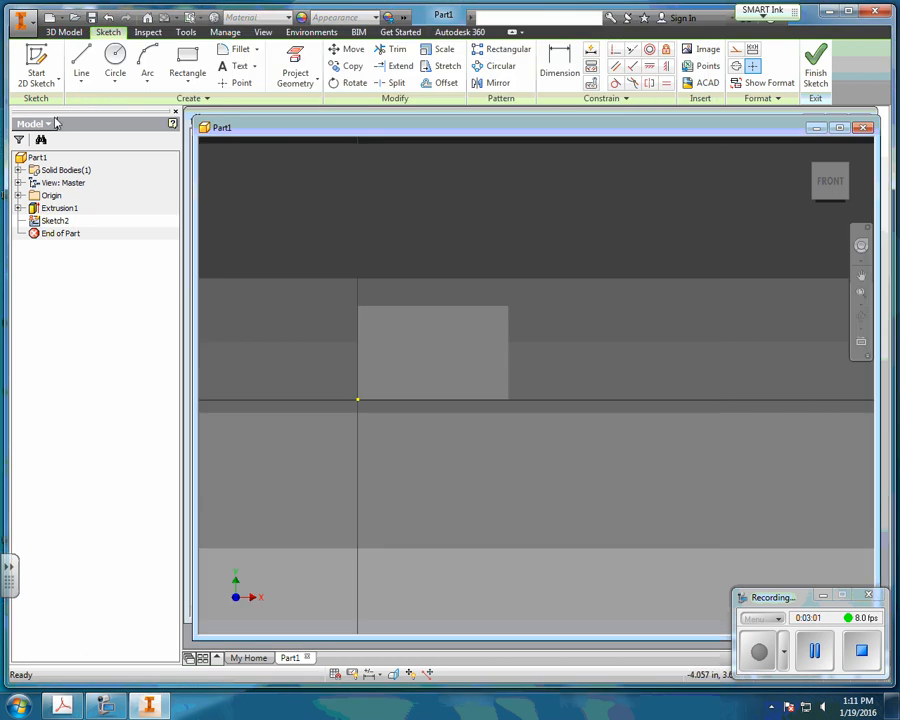
left_click(81, 62)
left_click(358, 400)
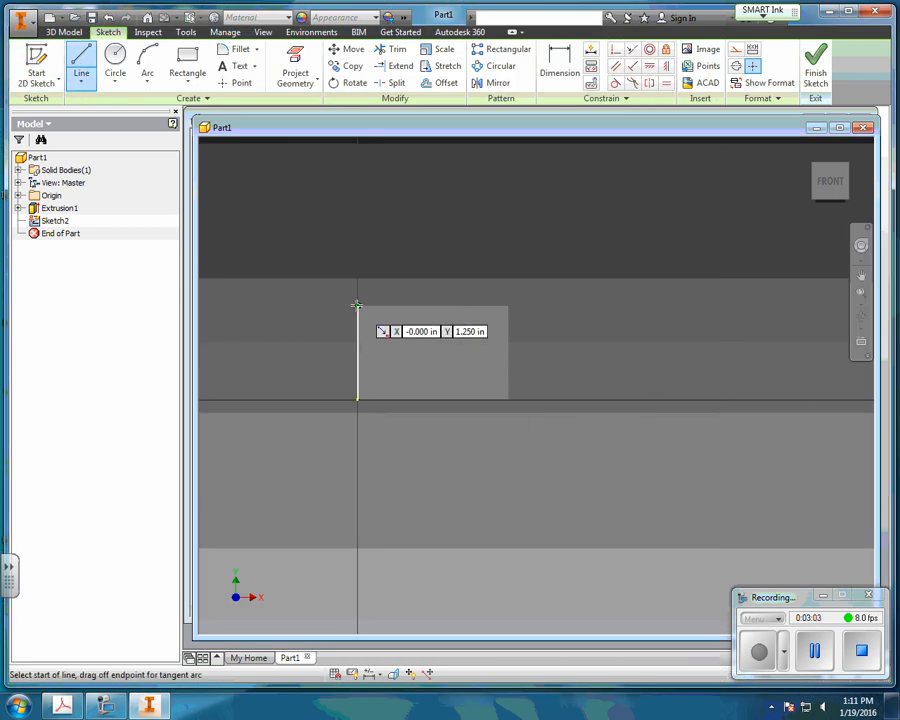
left_click(358, 306)
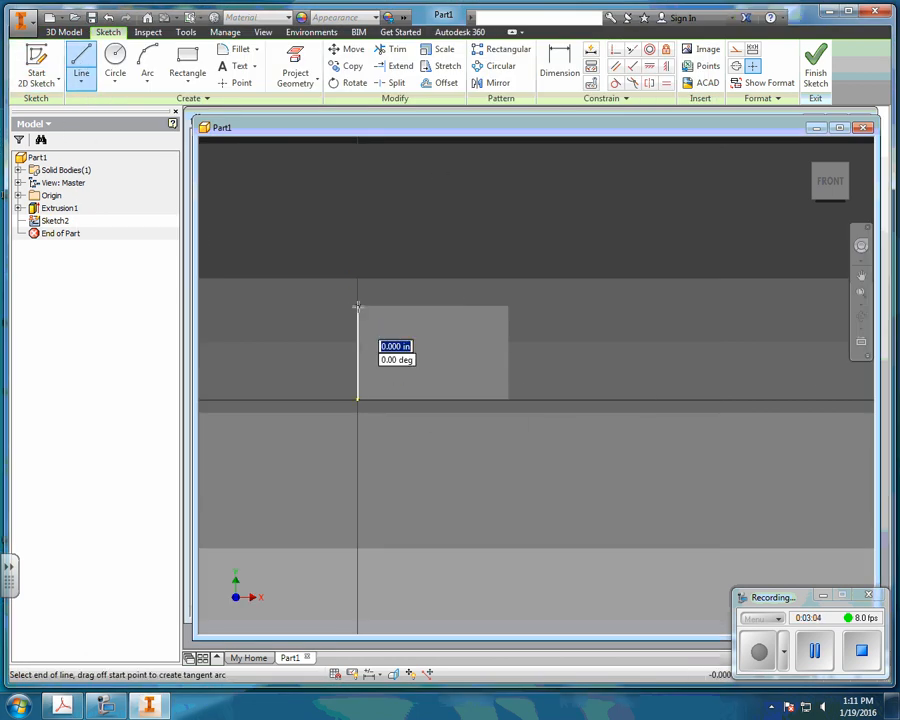
left_click(508, 306)
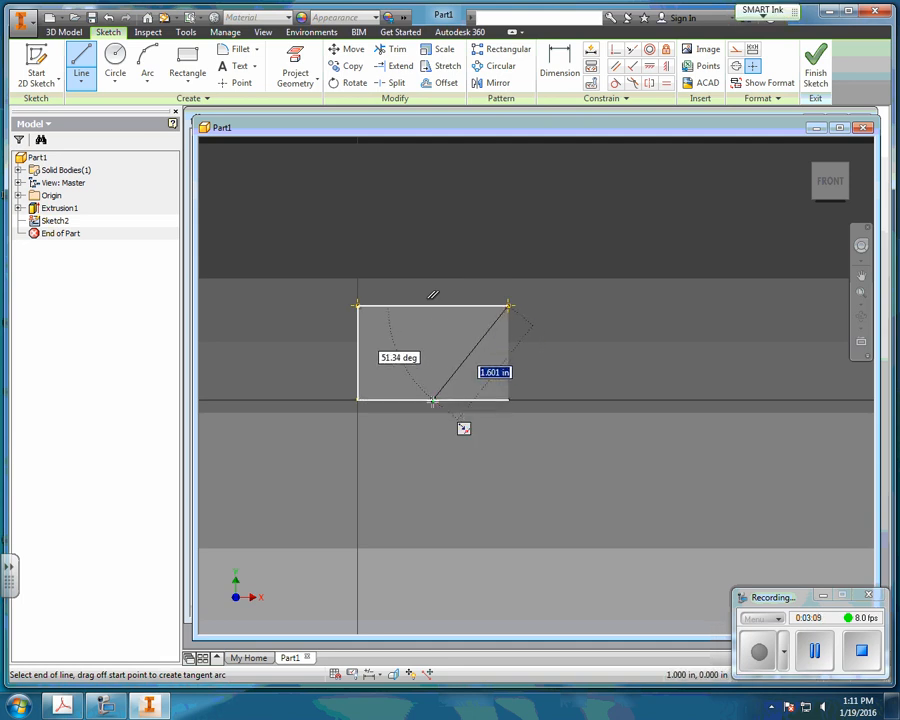
left_click(428, 378)
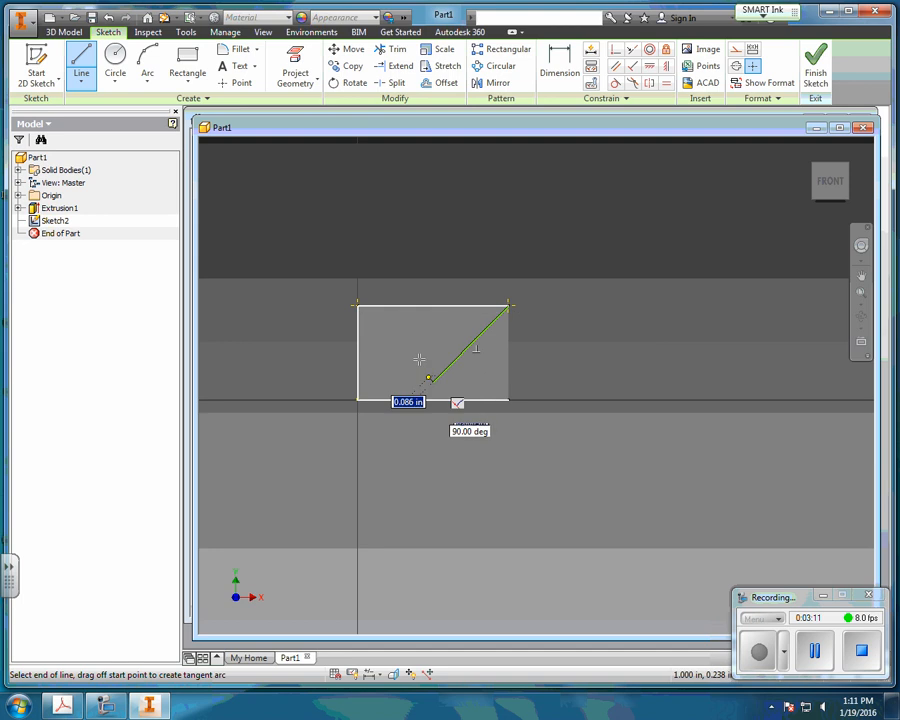
left_click(358, 305)
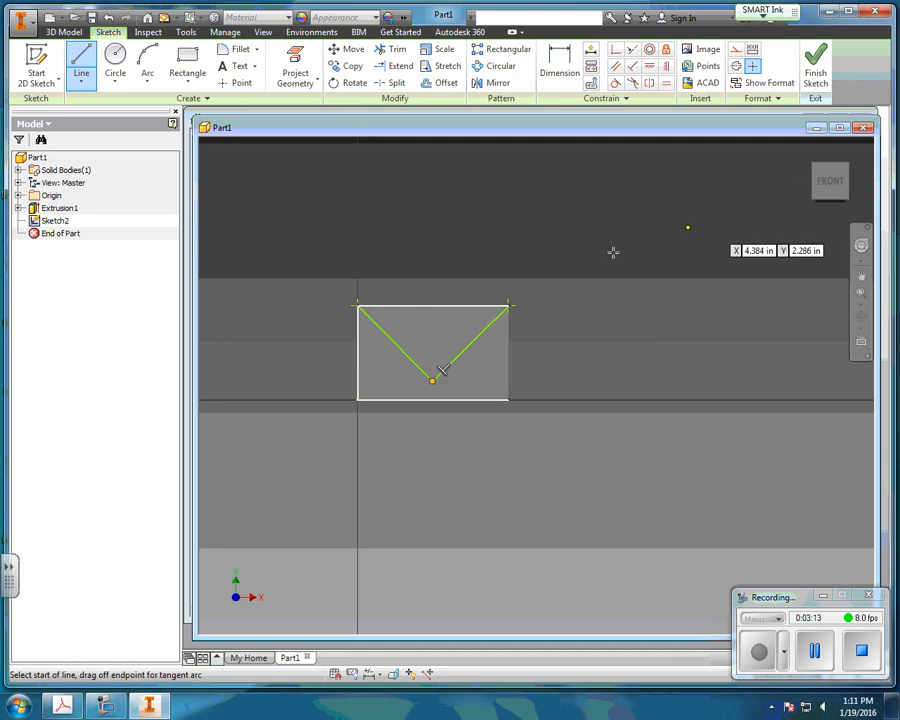
scroll(576, 285, "up", 3)
scroll(523, 288, "down", 6)
mouse_move(486, 409)
middle_mouse_down()
mouse_move(625, 345)
mouse_move(562, 398)
middle_mouse_up()
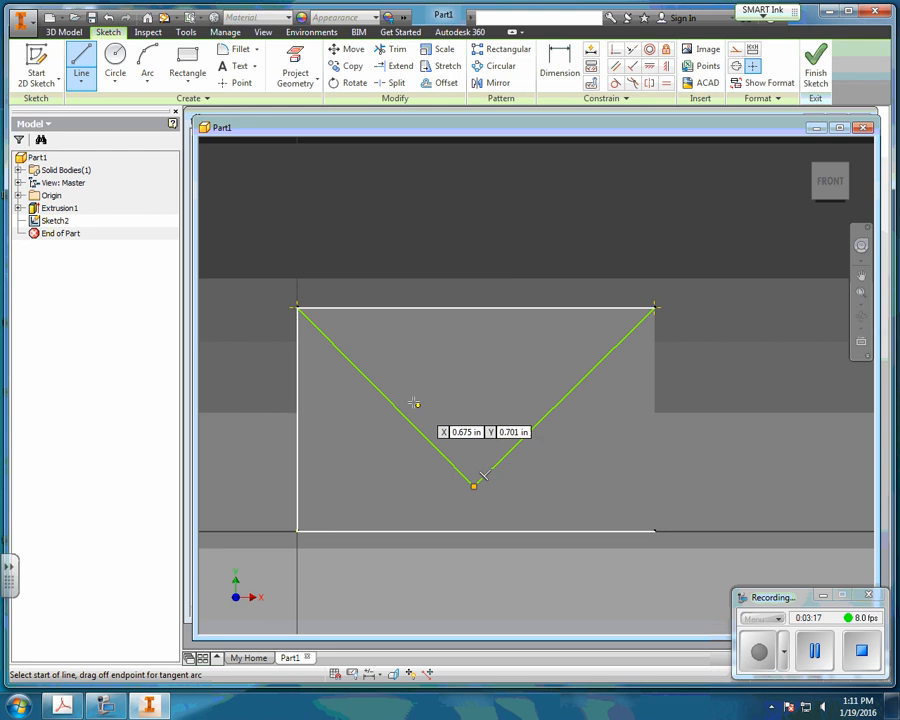
- Check the apex height against model 11 in the PDF and dimension the triangle's apex vertically from the block's bottom edge in Inventor
left_click(576, 55)
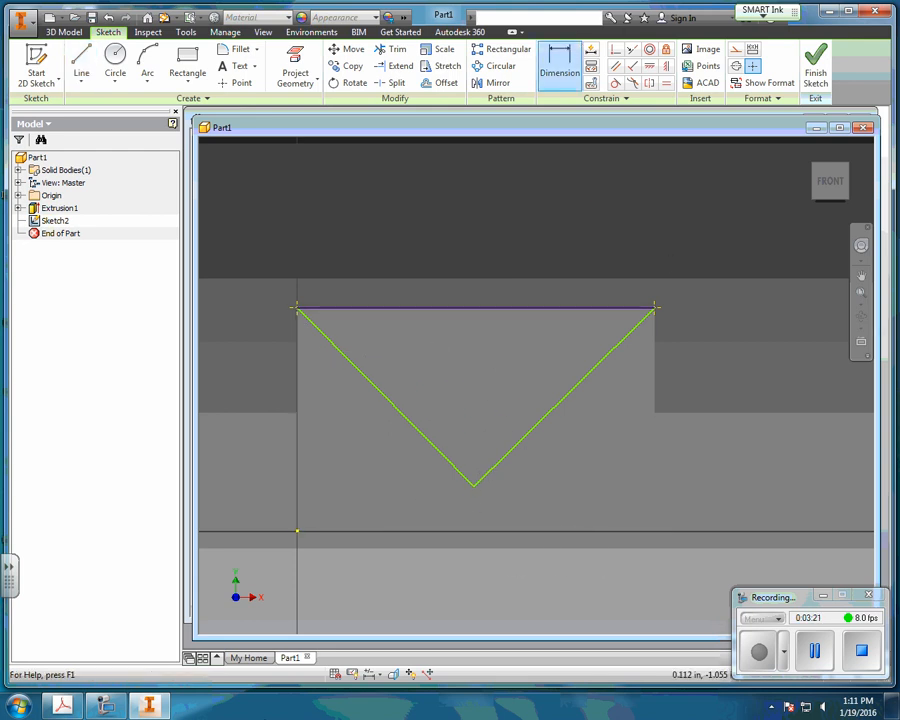
key("alt+Tab")
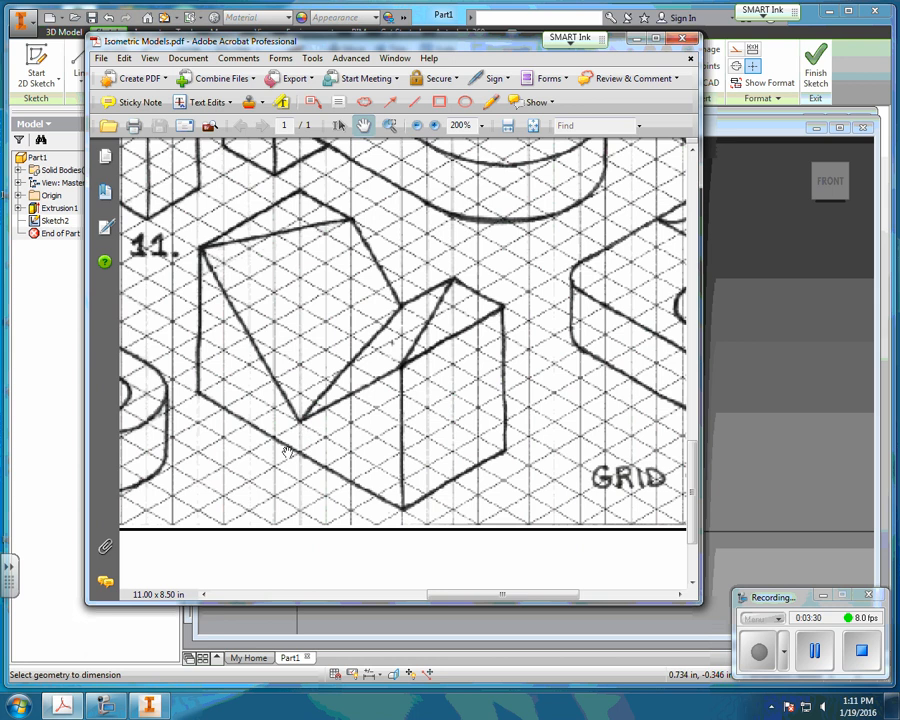
left_click(753, 389)
left_click(560, 60)
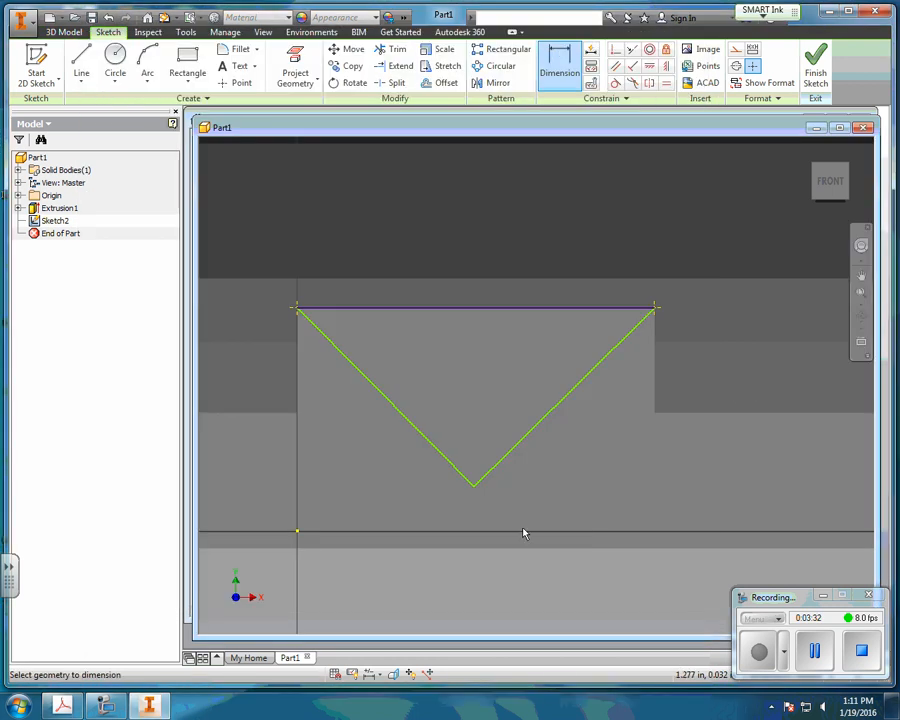
left_click(474, 487)
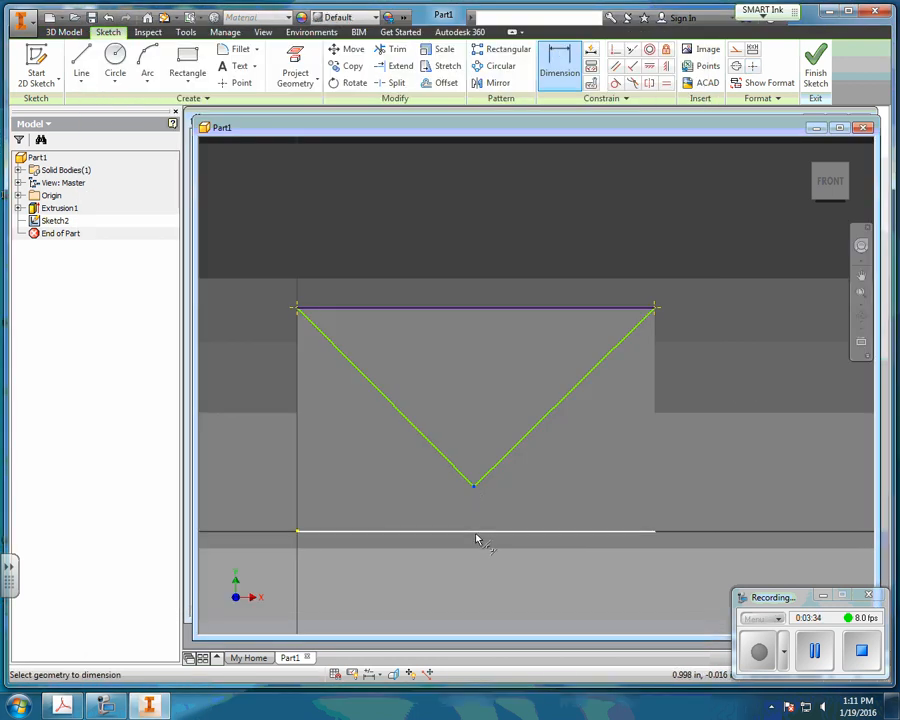
left_click(475, 532)
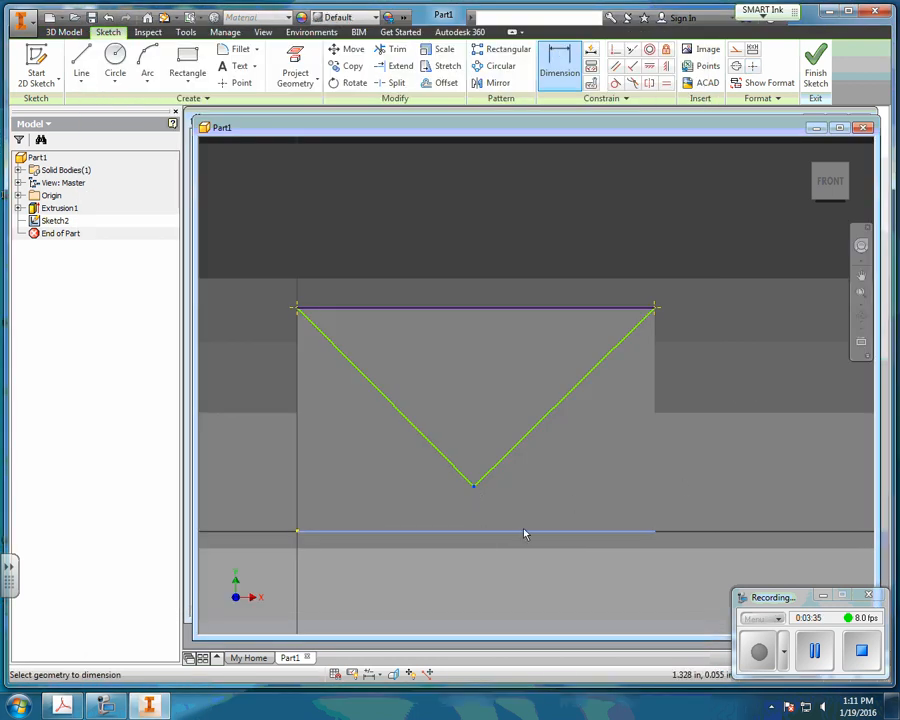
left_click(476, 486)
left_click(477, 531)
left_click(715, 500)
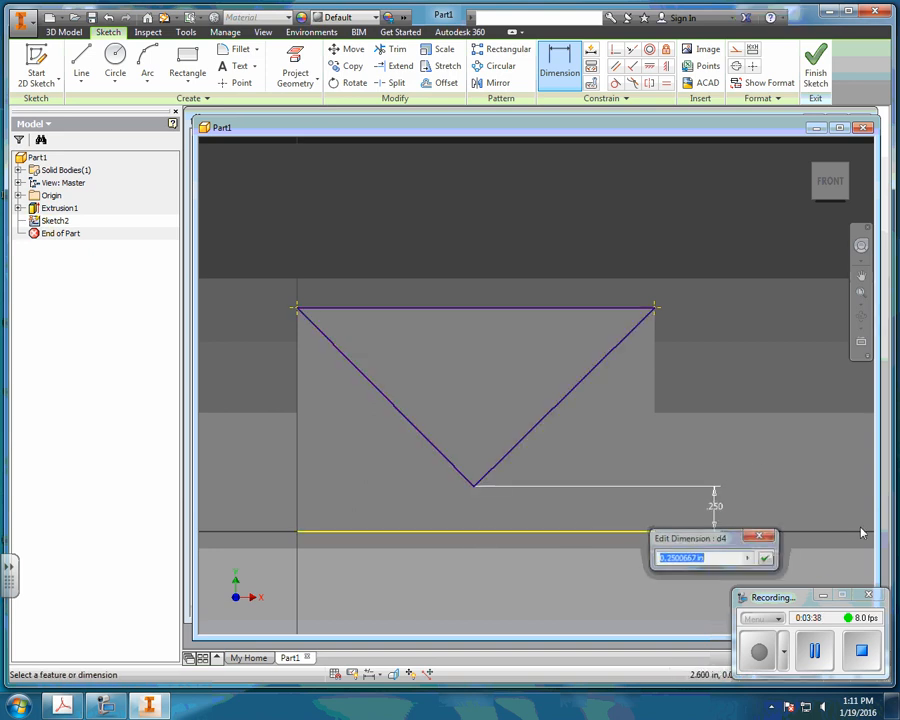
left_click(766, 558)
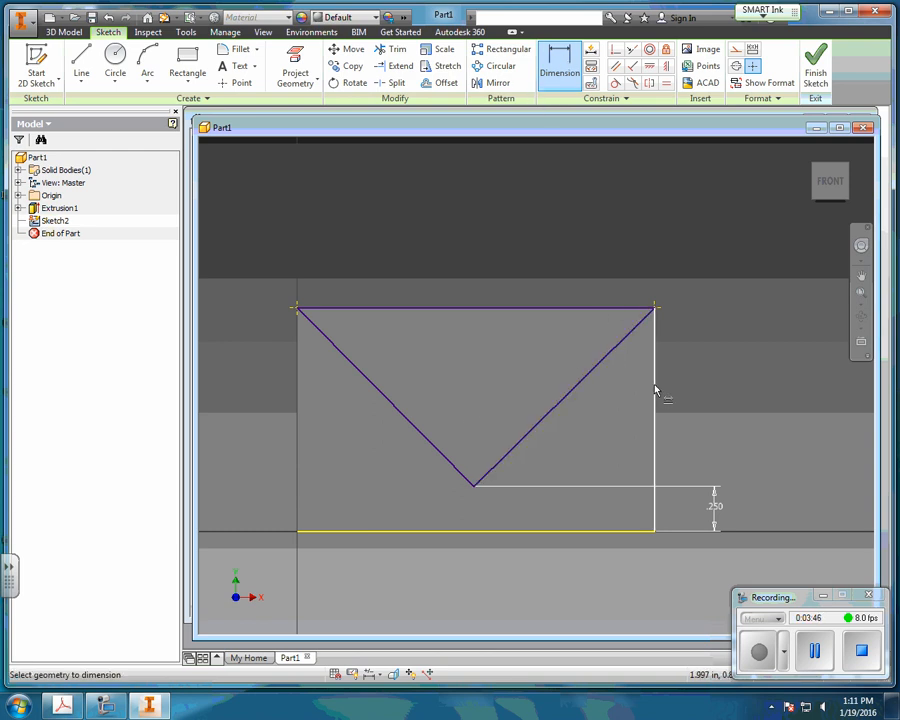
- Try to dimension the triangle's apex horizontally from the block's right edge, and delete the apex's vertical dimension
left_click(655, 390)
left_click(475, 487)
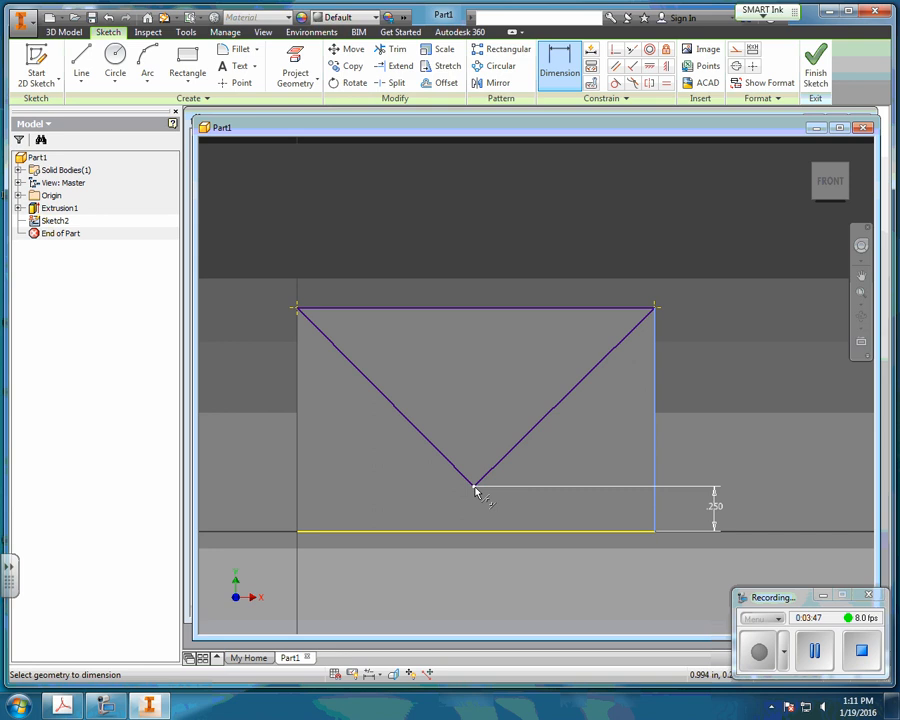
left_click(562, 578)
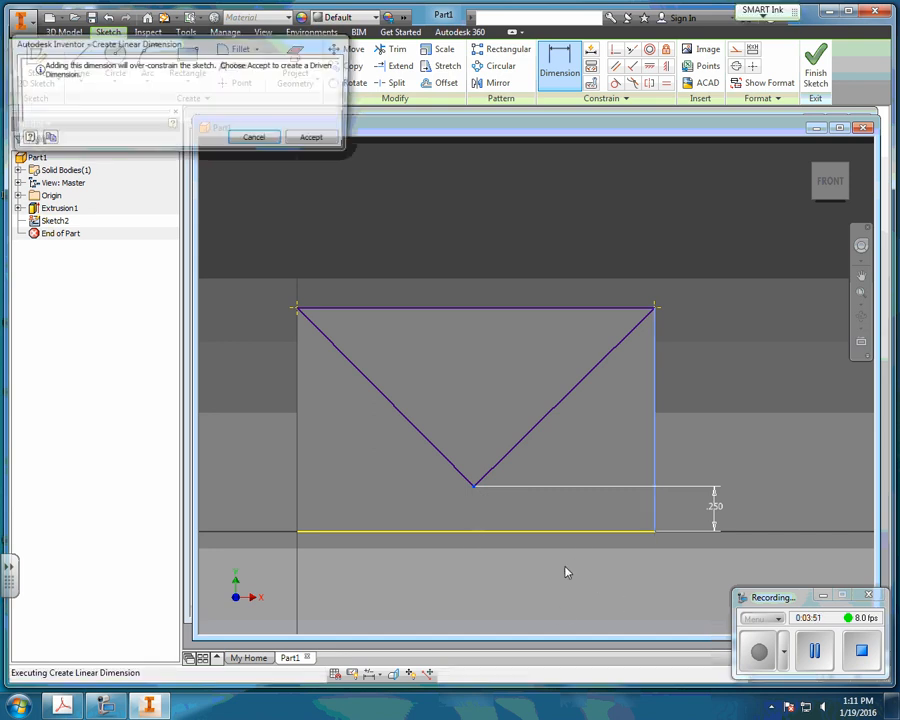
left_click(268, 141)
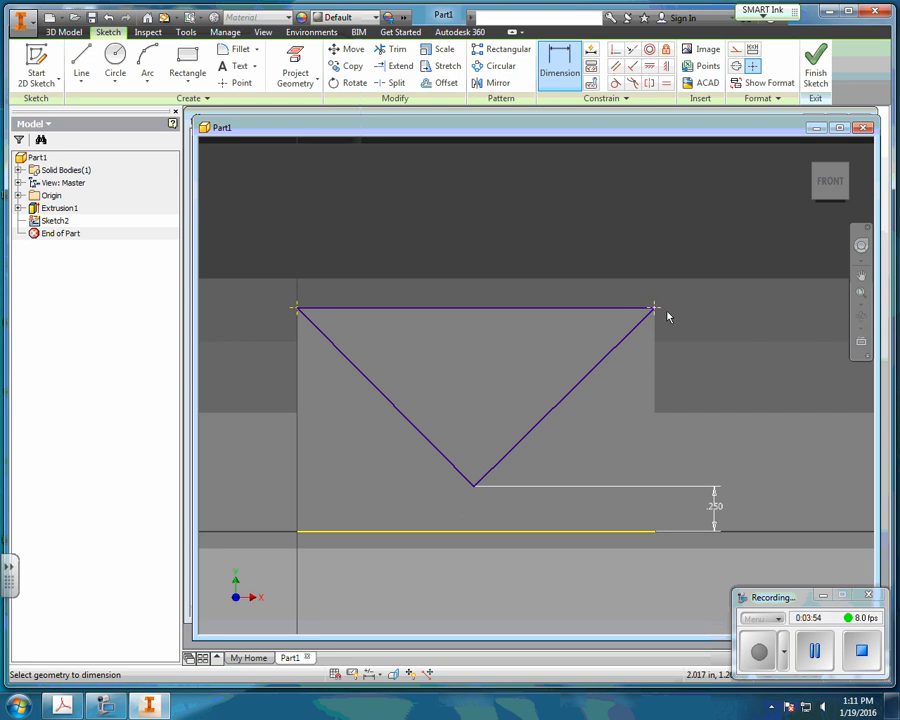
right_click(701, 408)
left_click(749, 411)
key("Delete")
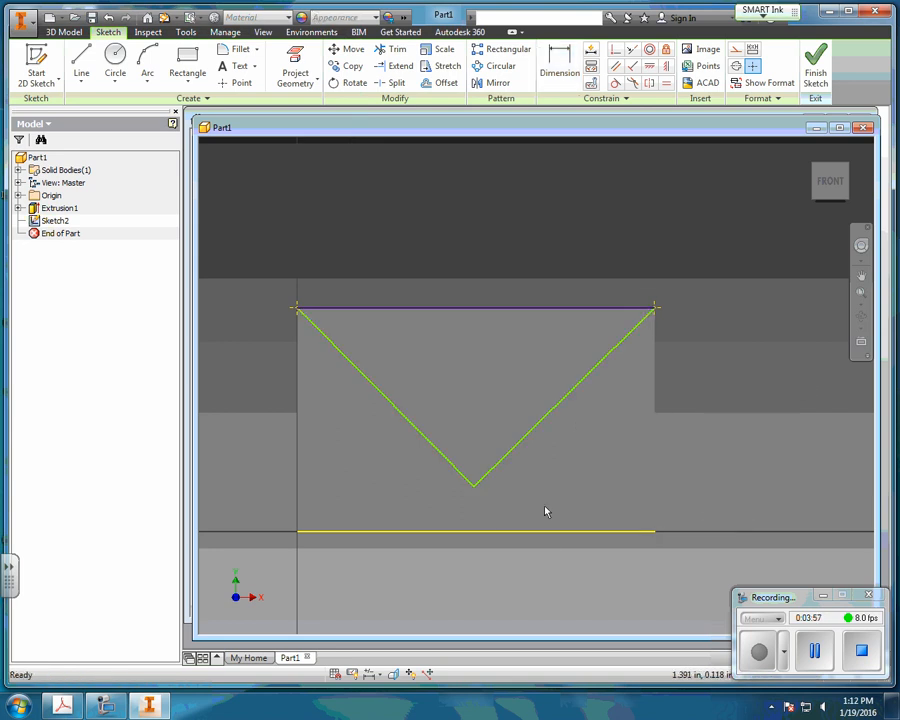
- Dimension the triangle's apex 1.0 in horizontally from the block's right edge
key("d")
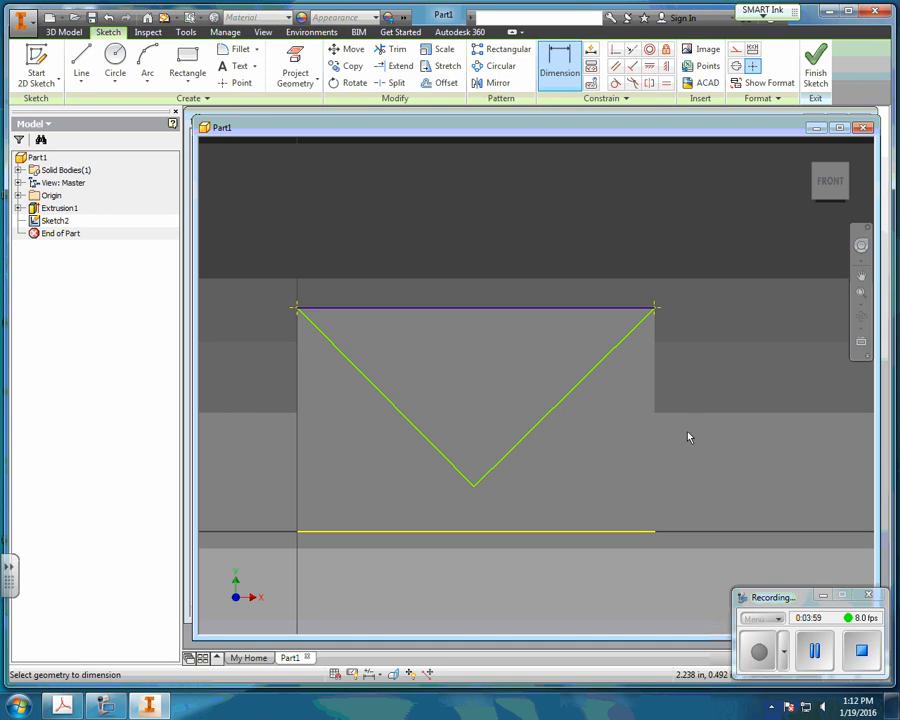
left_click(655, 431)
left_click(474, 486)
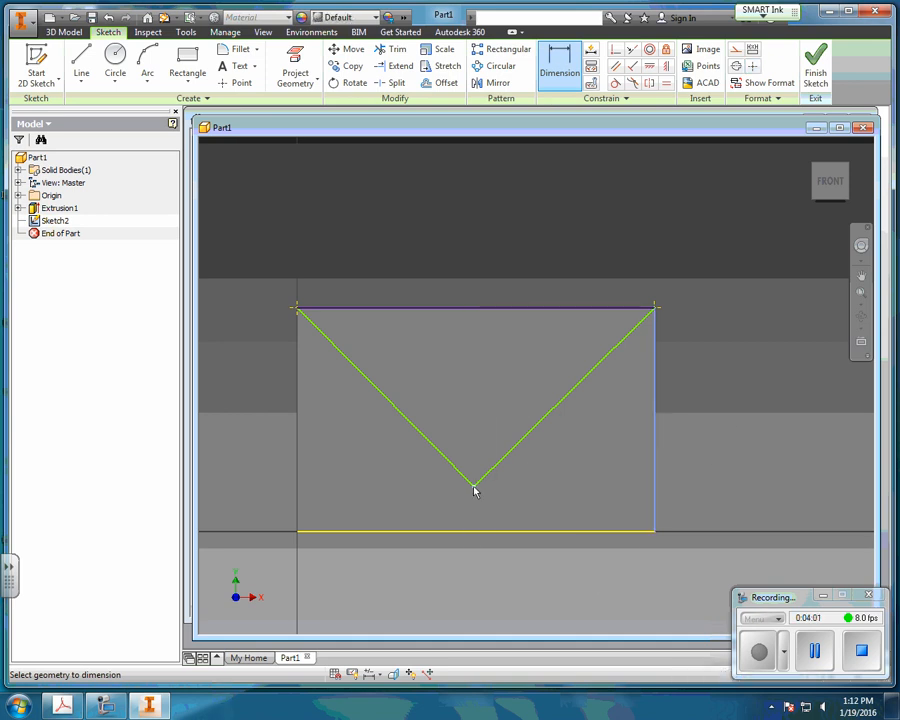
left_click(591, 583)
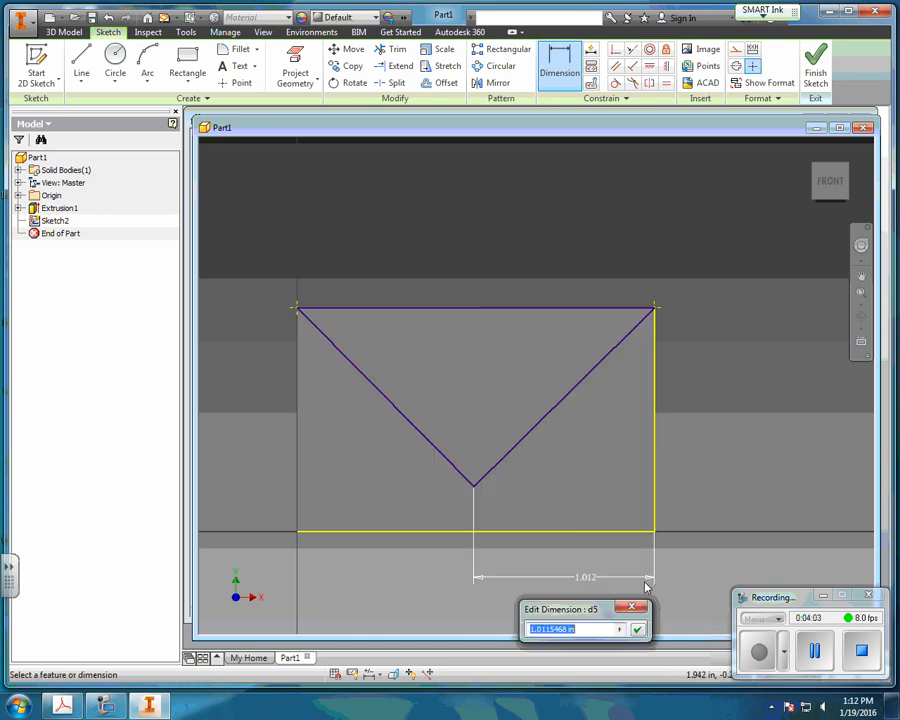
type("1.0")
key("Return")
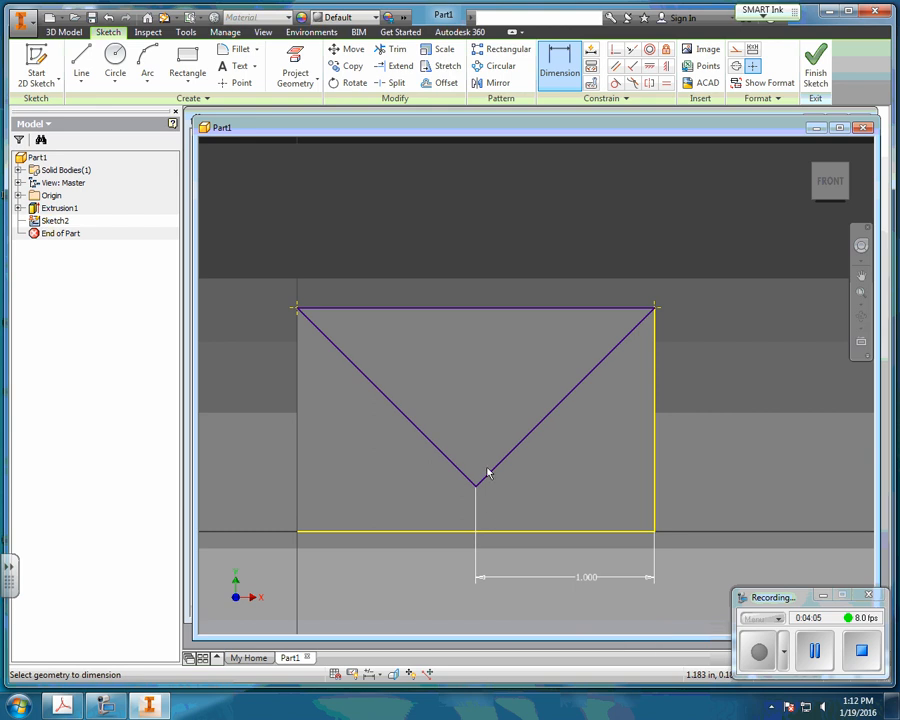
- Add a driven vertical dimension between the triangle's apex and the block's bottom edge, and finish the sketch
left_click(481, 531)
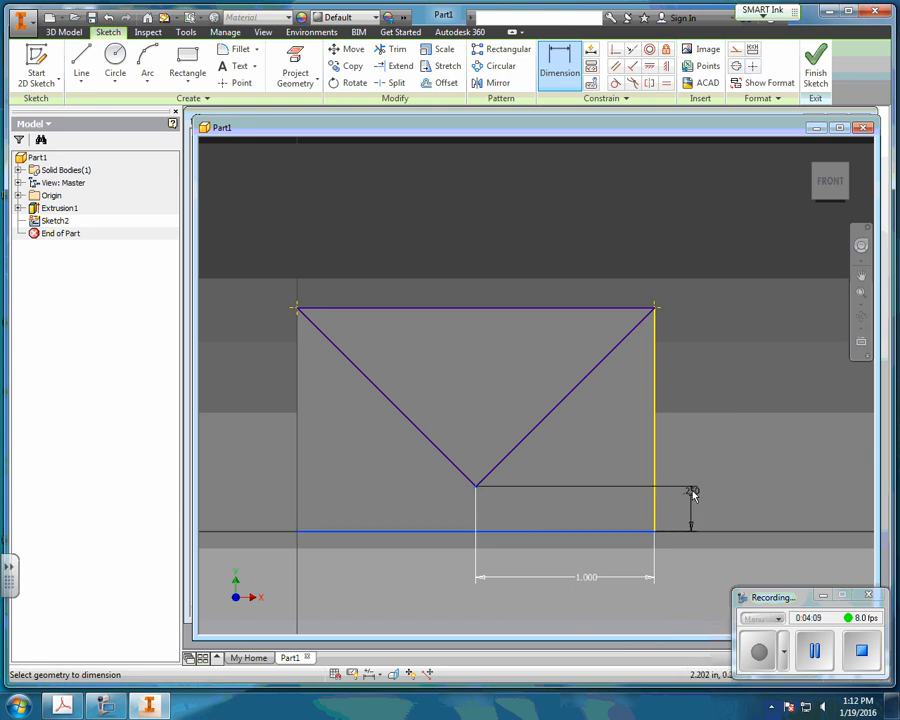
left_click(692, 487)
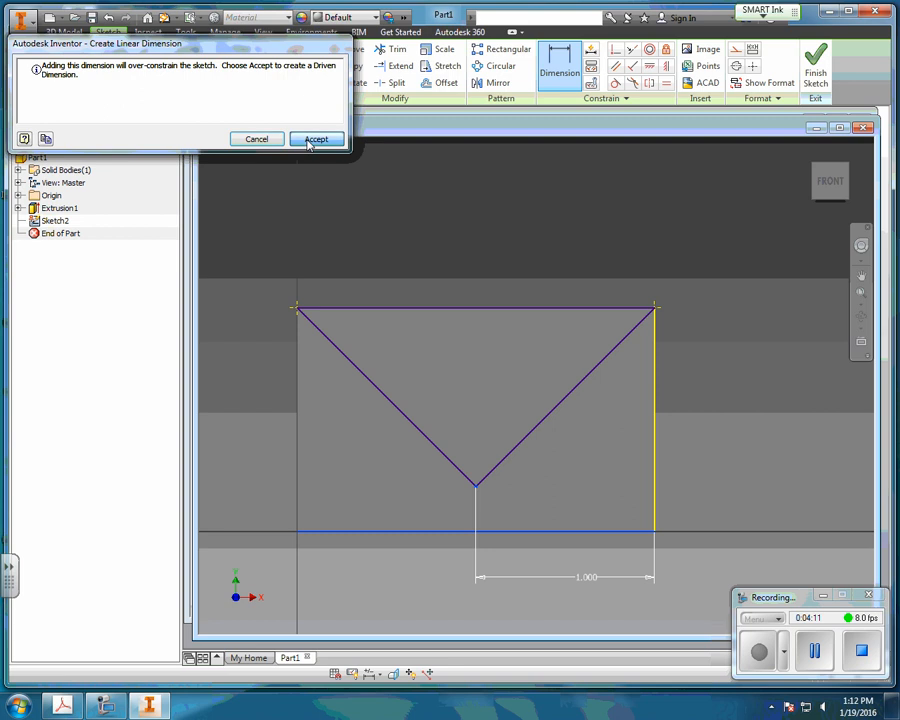
left_click(316, 139)
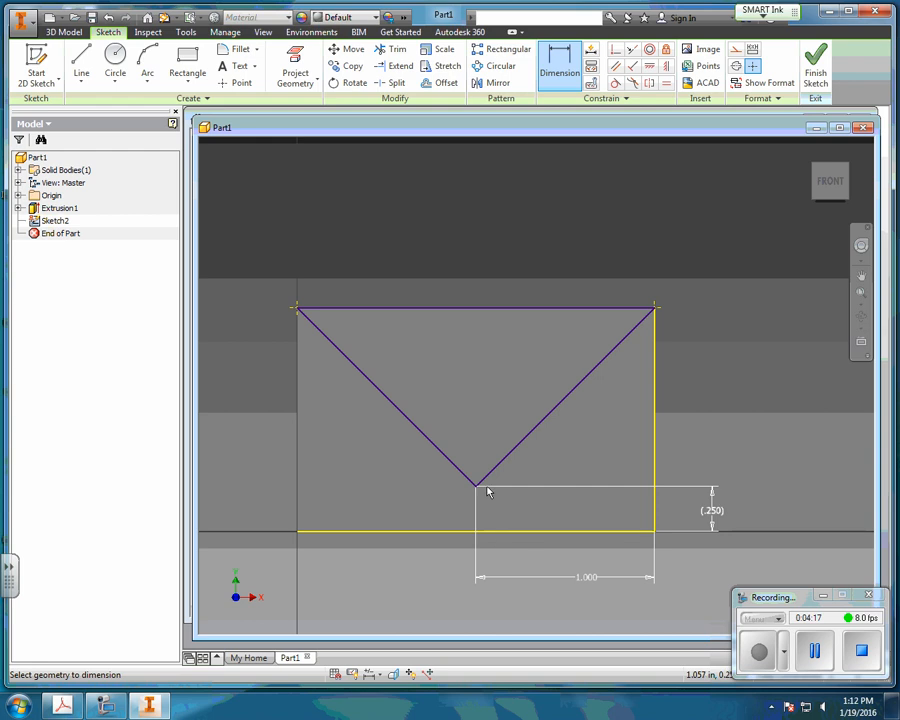
left_click(862, 317)
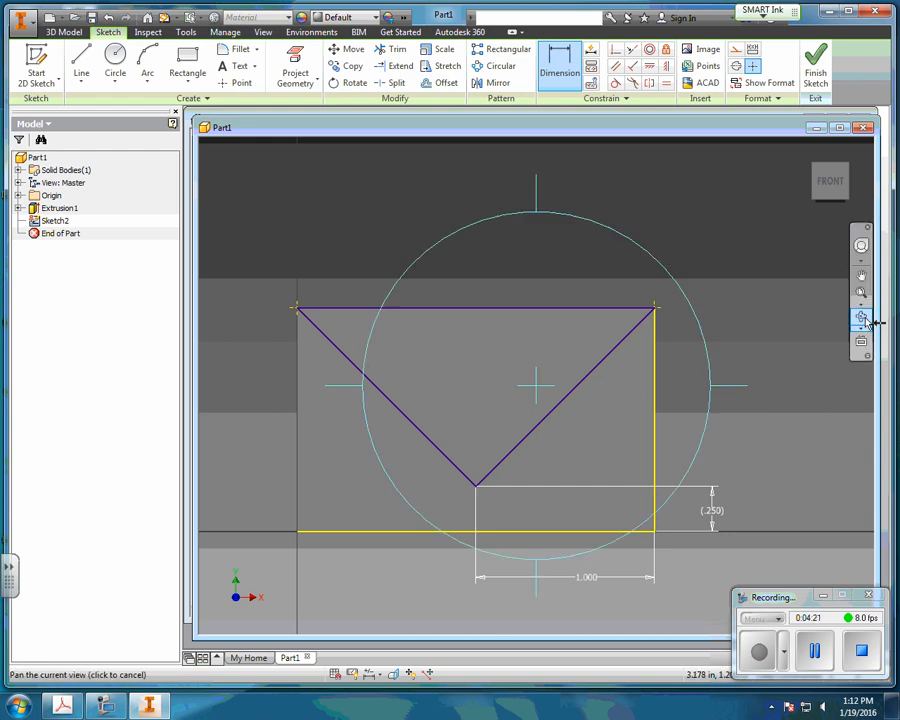
left_click_drag(637, 374, 612, 397)
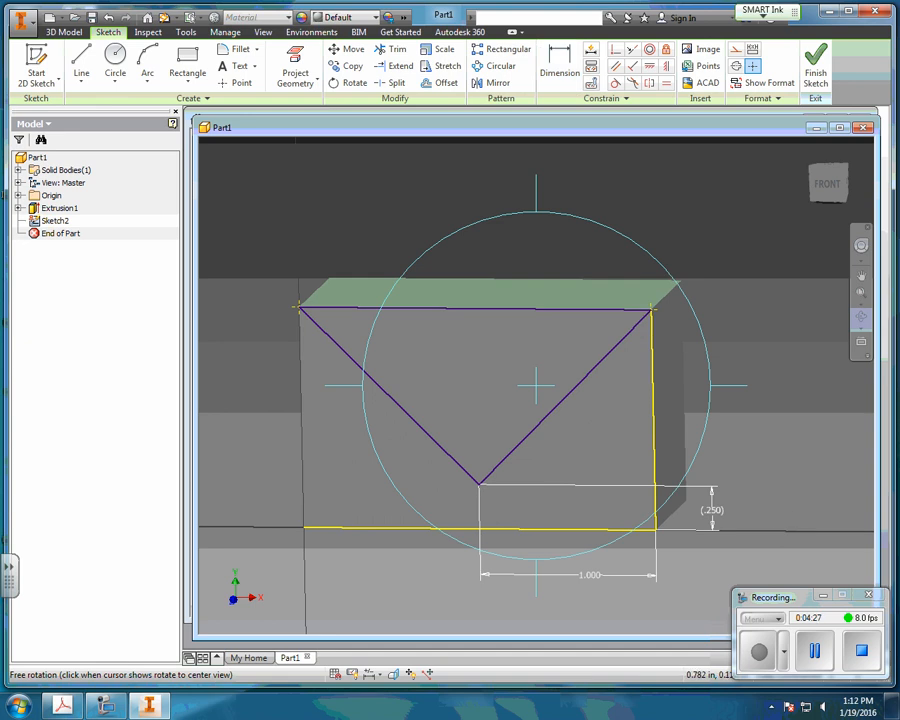
left_click(816, 66)
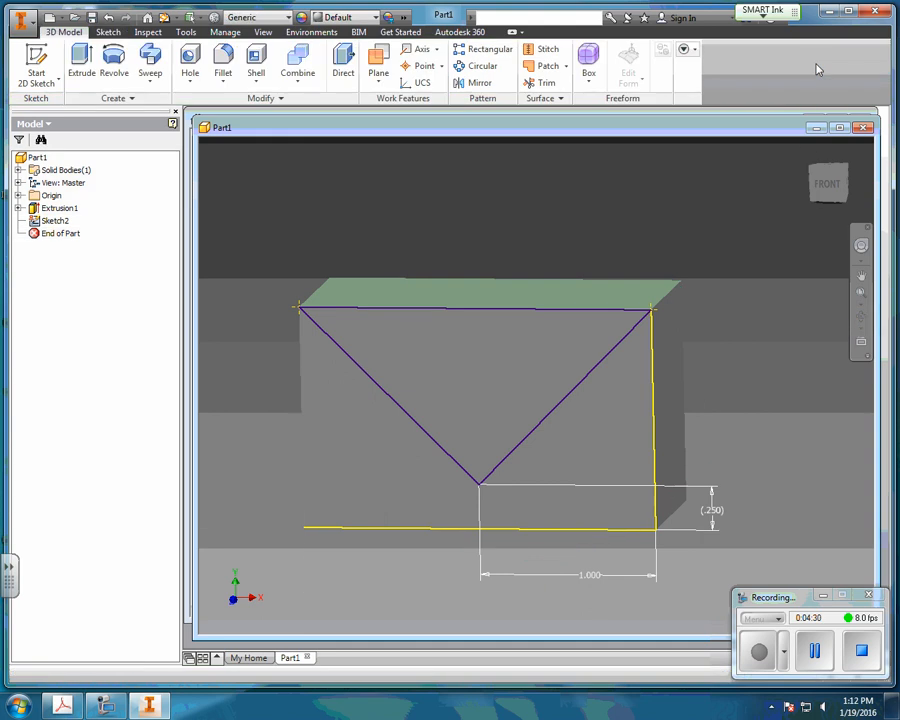
- Start a 2D sketch on the block's back face and check model 11 in the PDF before returning to Inventor
left_click(861, 317)
left_click_drag(582, 380, 707, 362)
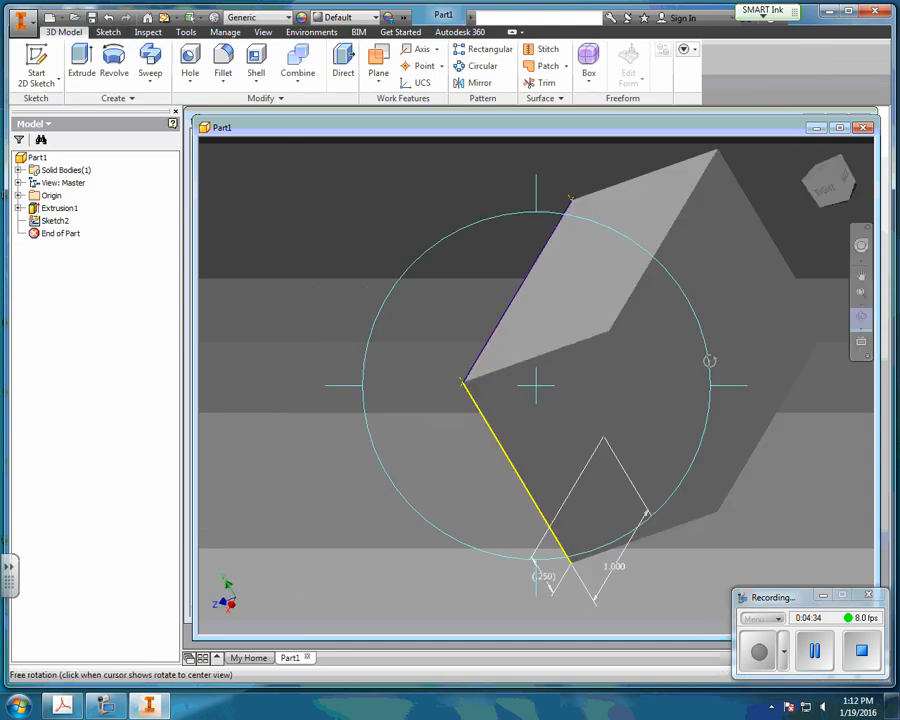
left_click(40, 62)
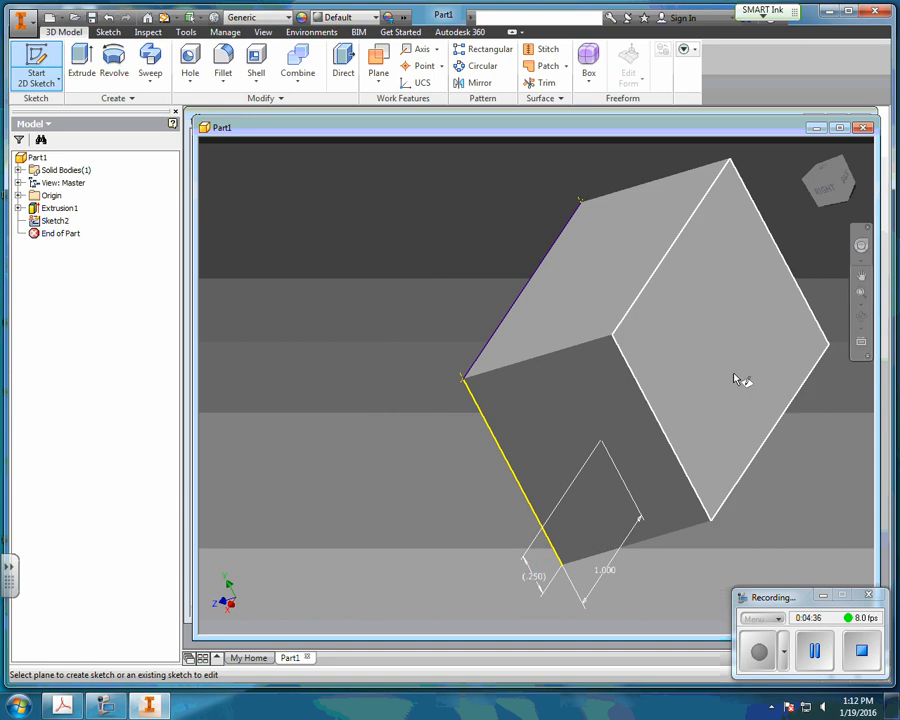
left_click(713, 362)
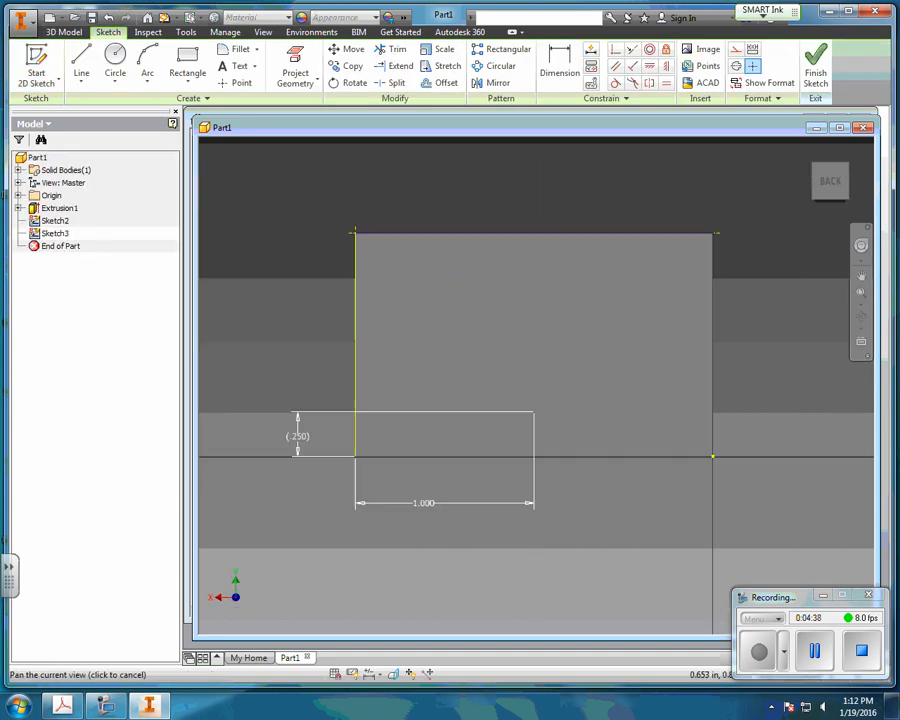
mouse_move(160, 706)
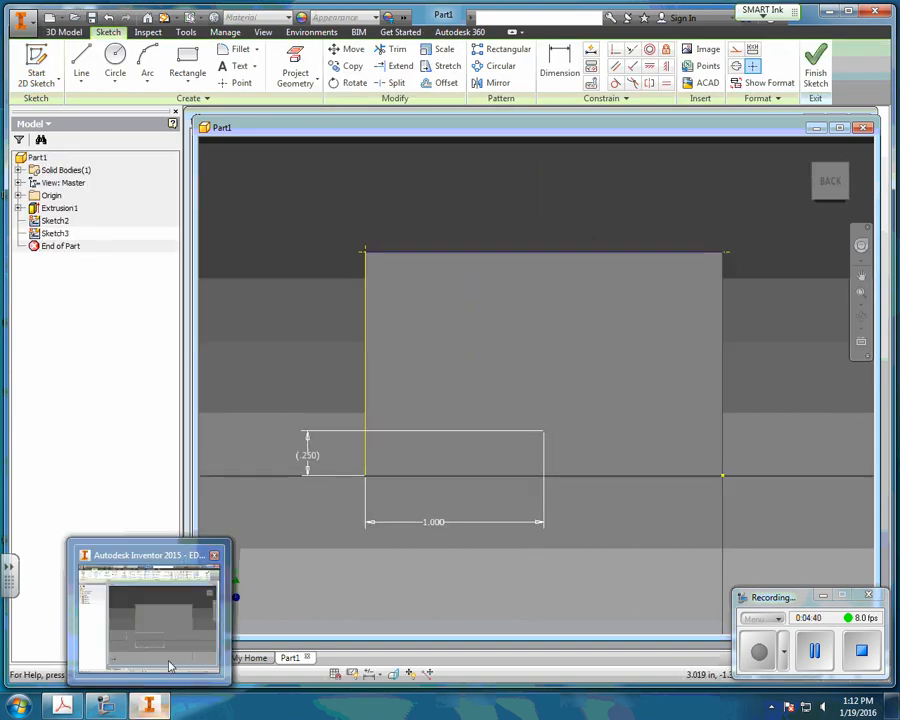
left_click(62, 705)
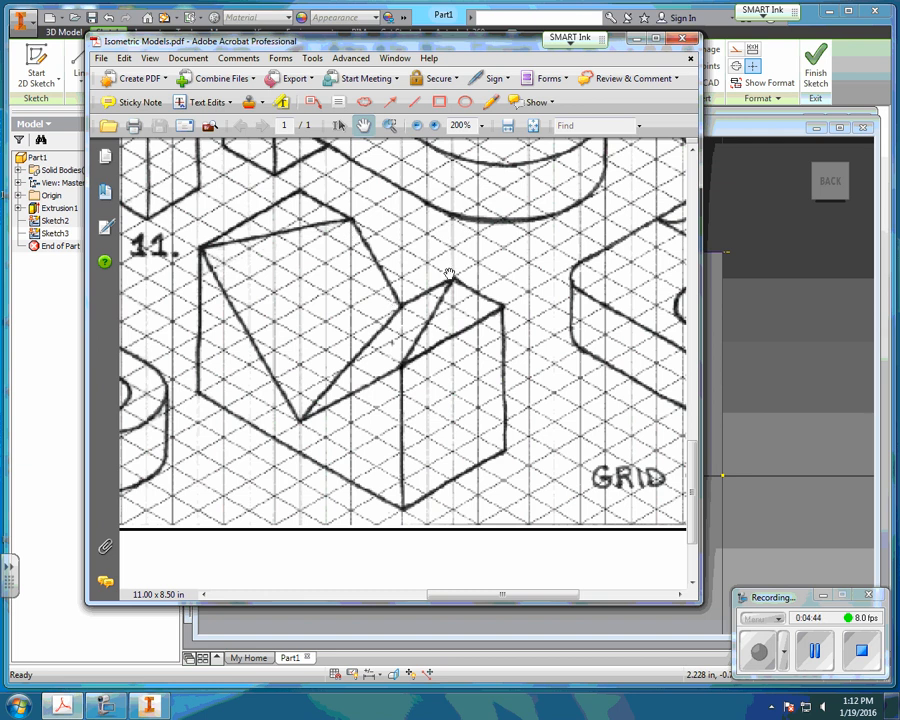
left_click(708, 331)
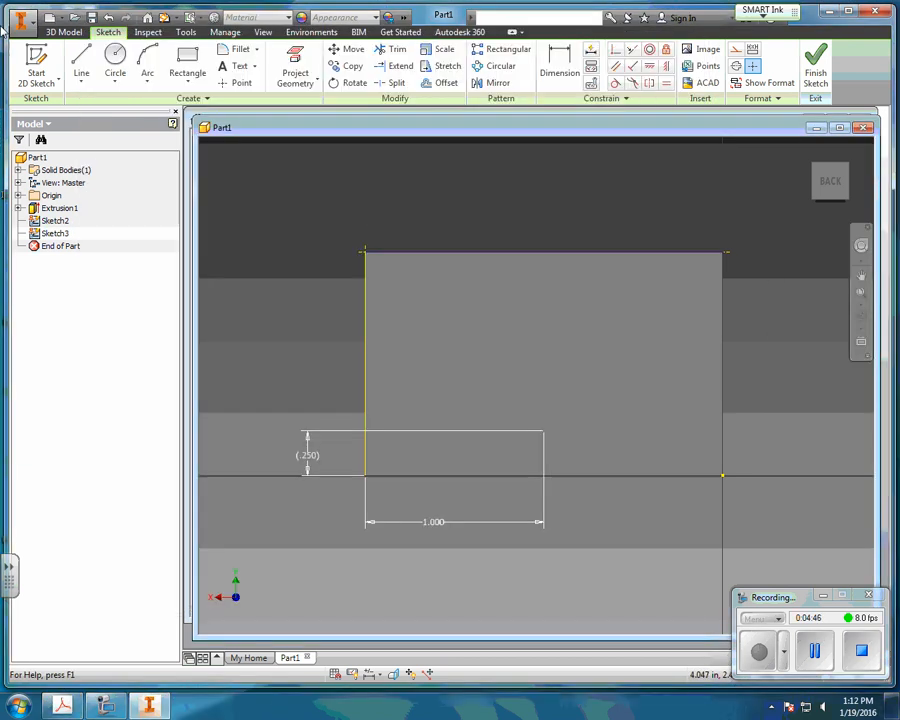
- Sketch a V of two lines hanging from the back face's top edge, its ends about 0.3 in from each side edge
key("l")
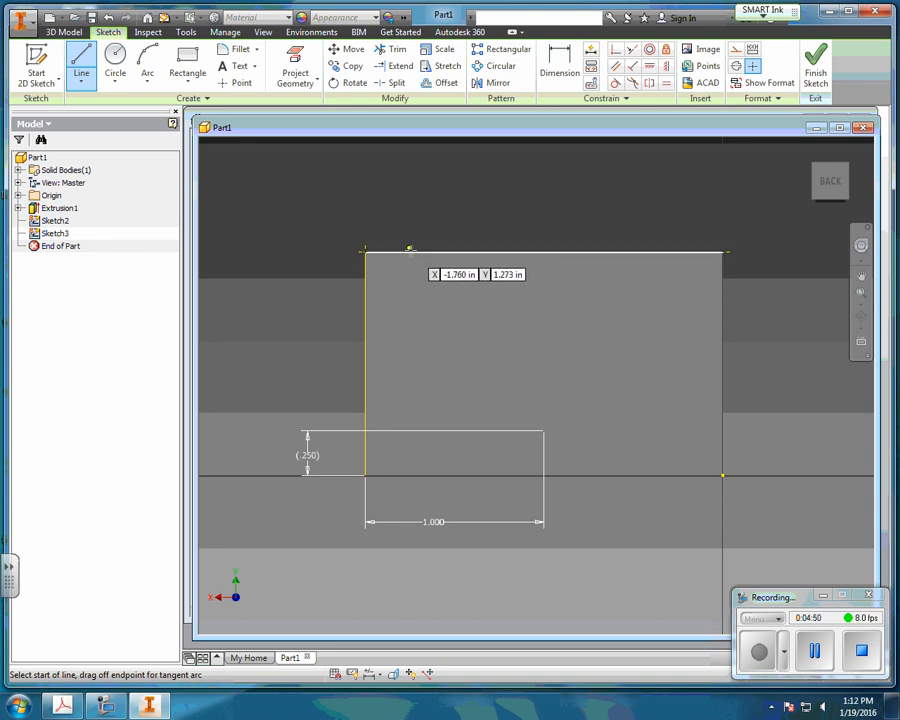
left_click(418, 253)
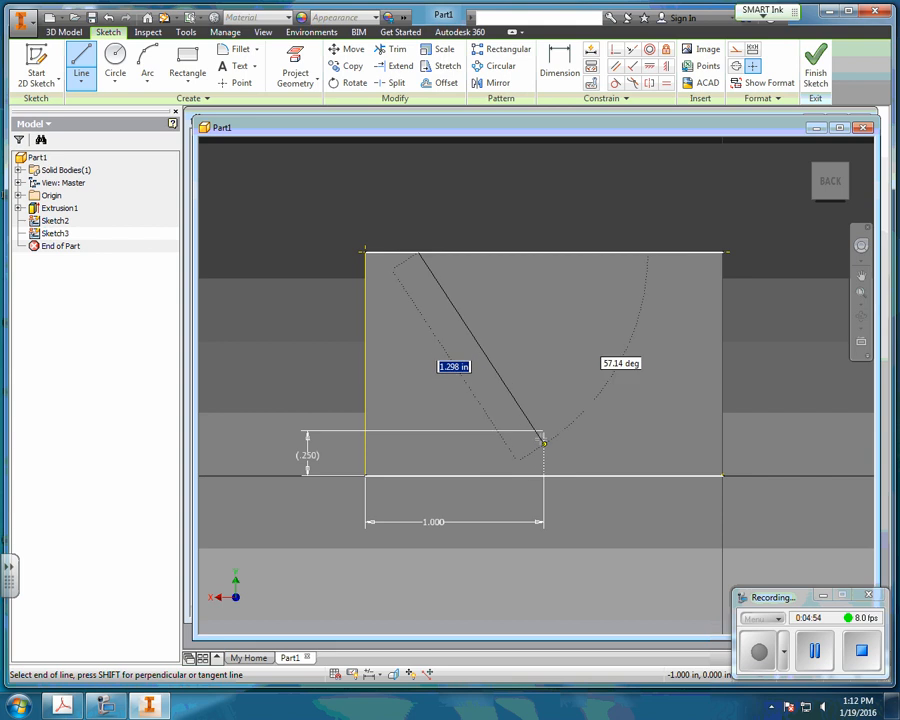
left_click(534, 343)
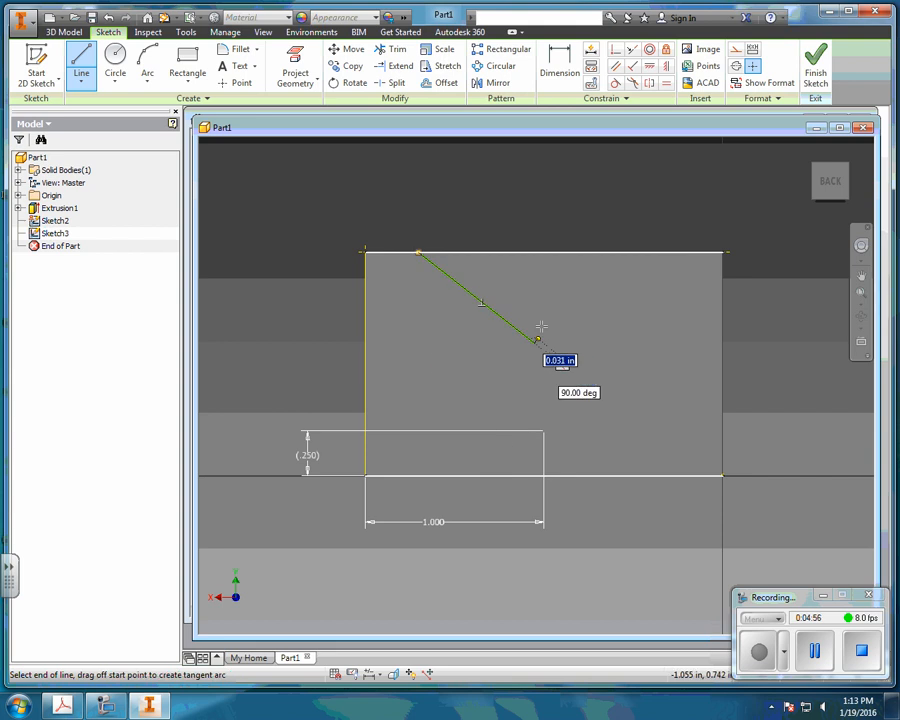
left_click(665, 252)
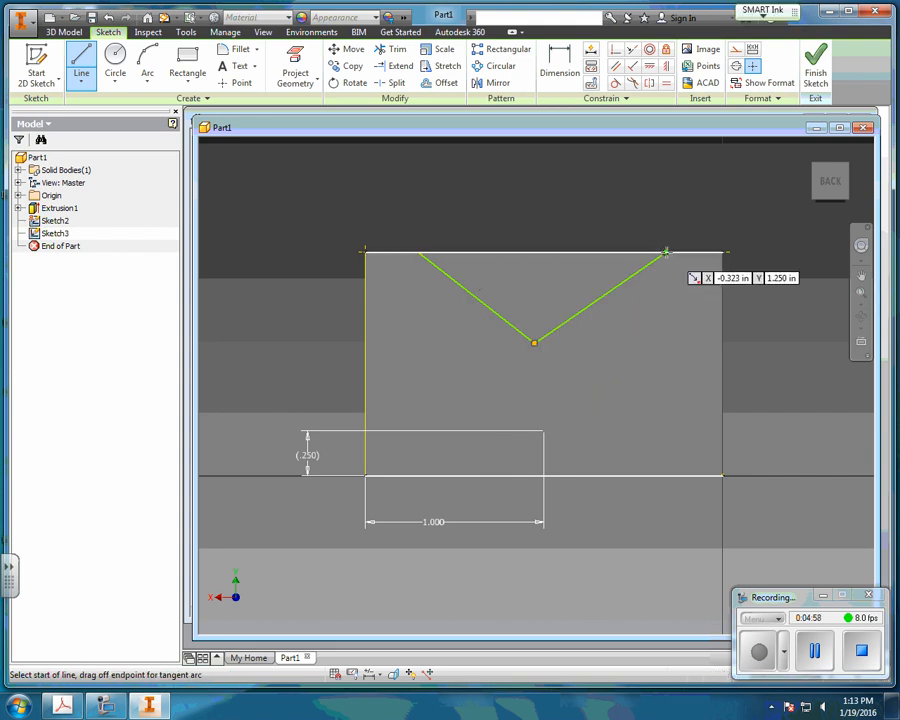
left_click(419, 254)
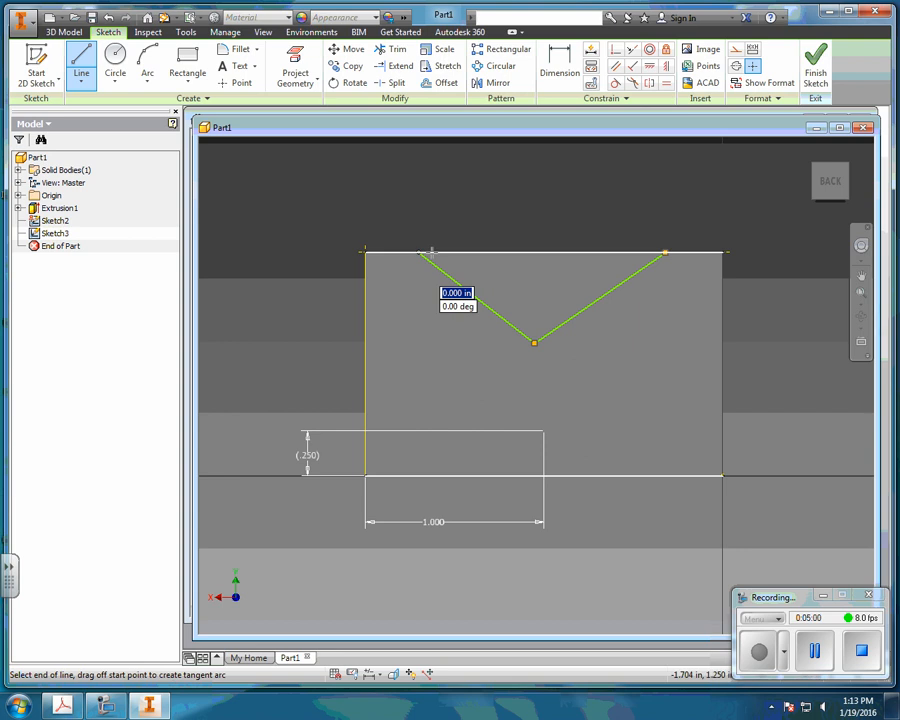
right_click(559, 202)
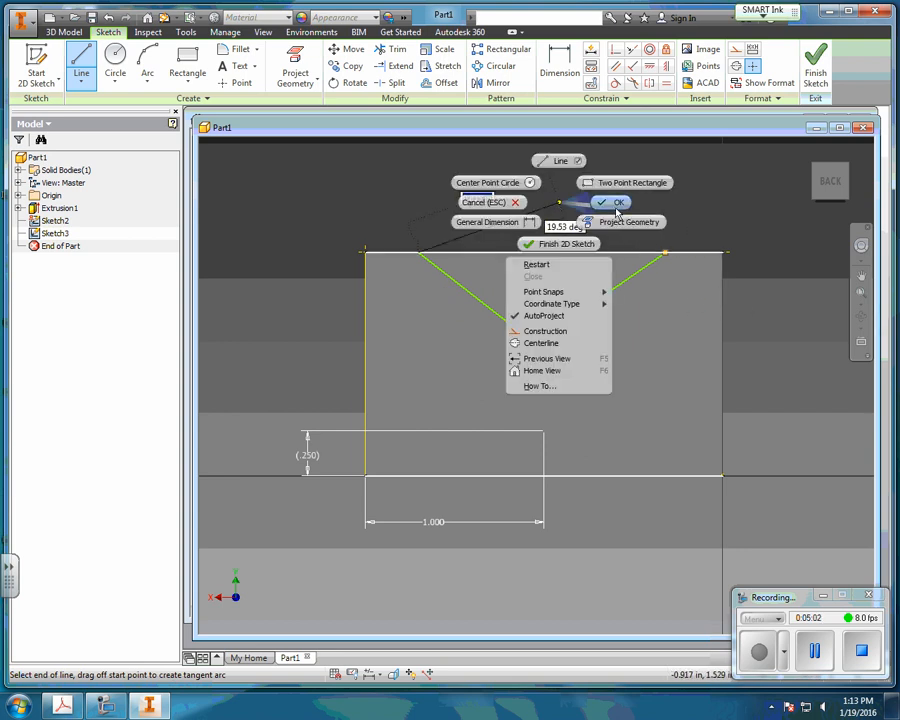
left_click(618, 203)
- Dimension the V's apex 1.0 in horizontally from the back face's left edge
left_click(560, 64)
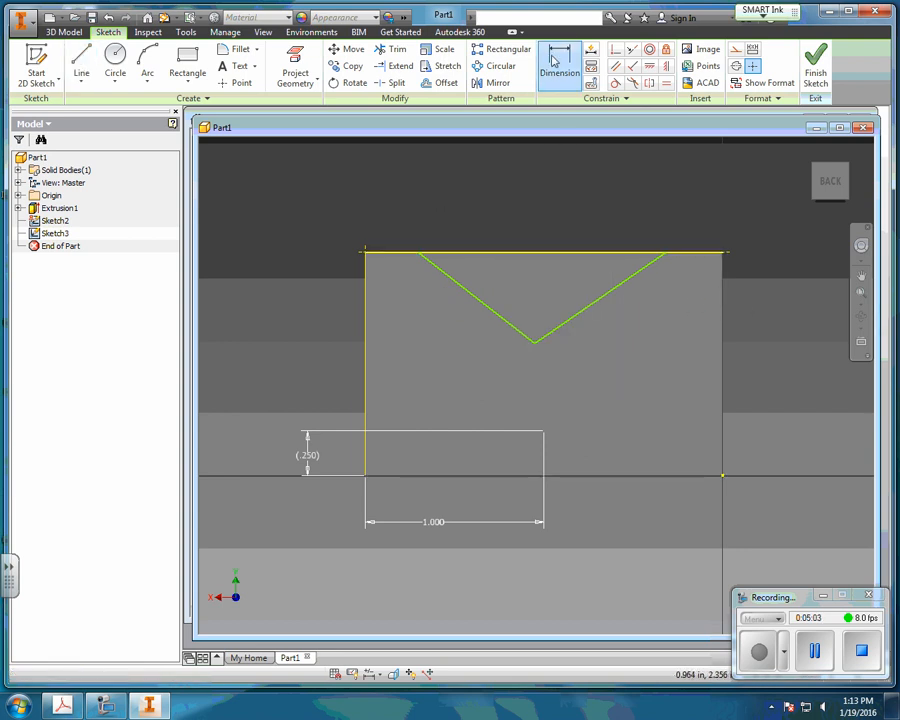
left_click(367, 345)
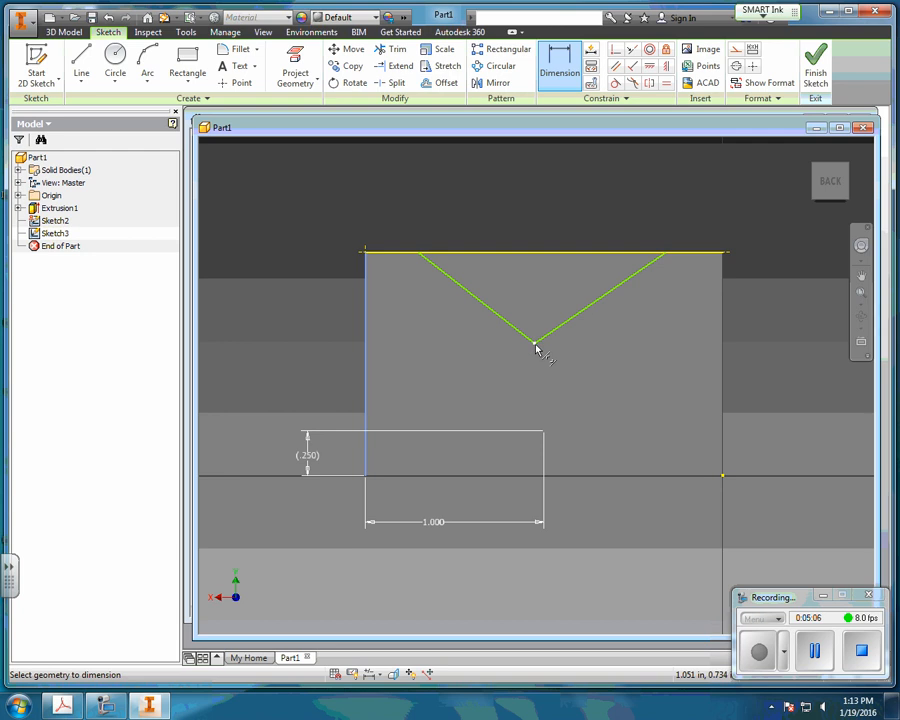
left_click(535, 343)
left_click(480, 566)
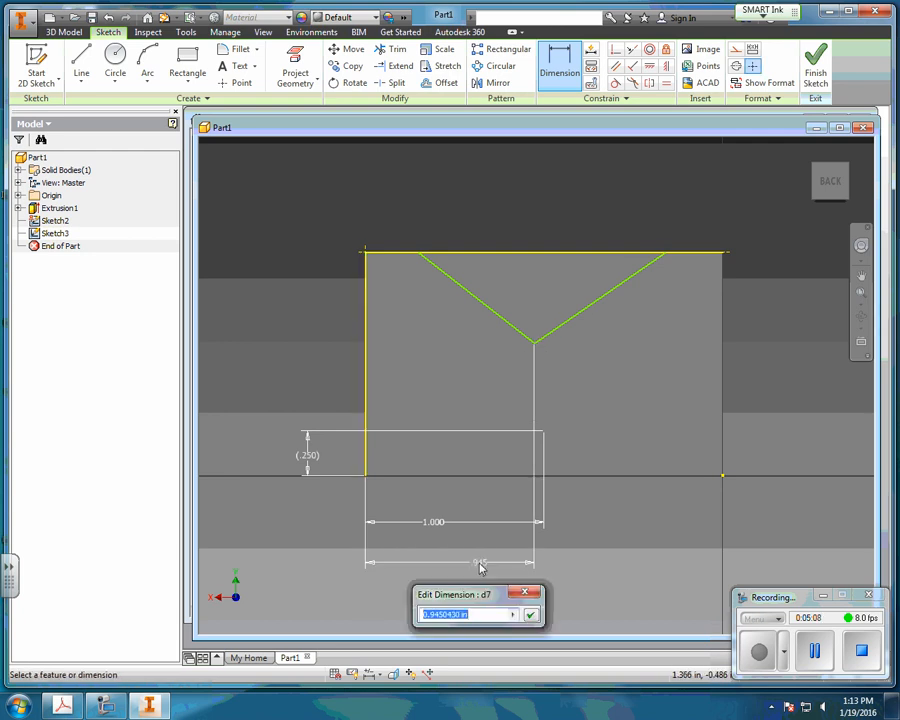
type("1.0")
key("Return")
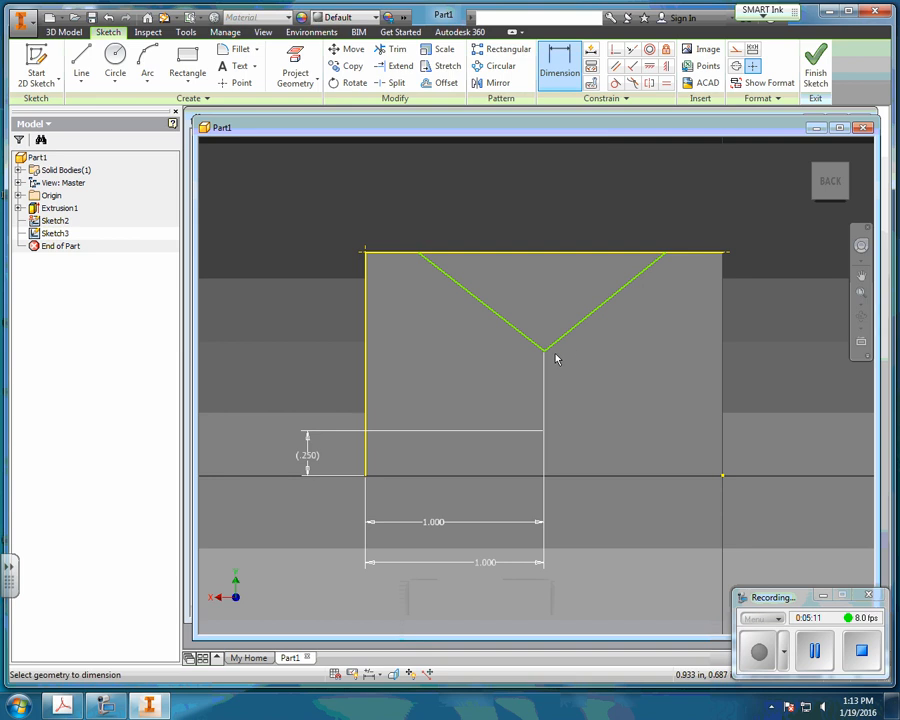
- Check model 11 in the PDF, return to Inventor and dimension the V's left end .5 in from the left edge
left_click(66, 707)
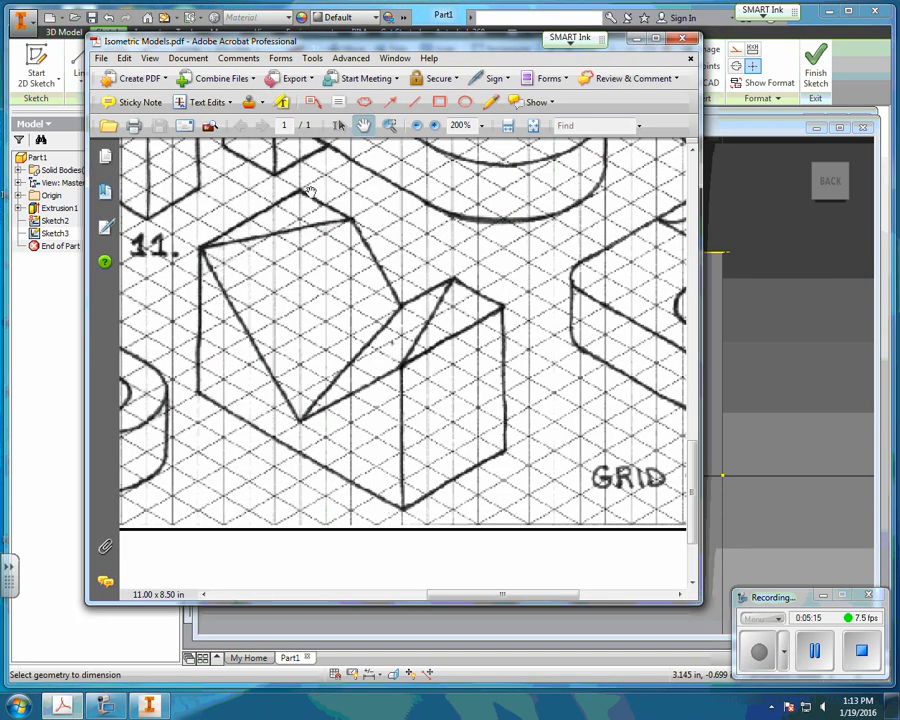
left_click(789, 298)
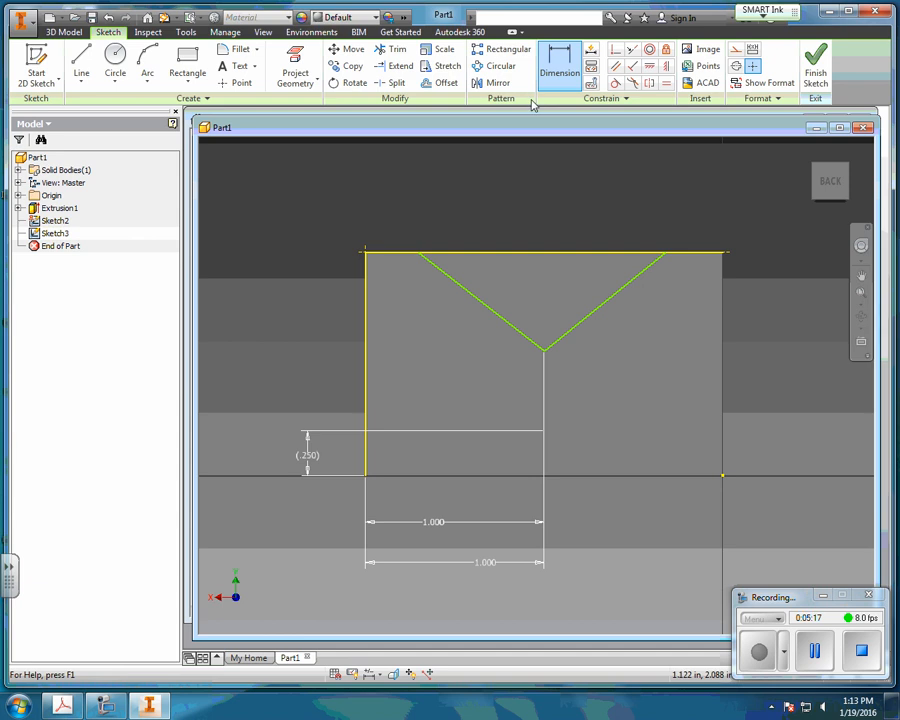
left_click(367, 278)
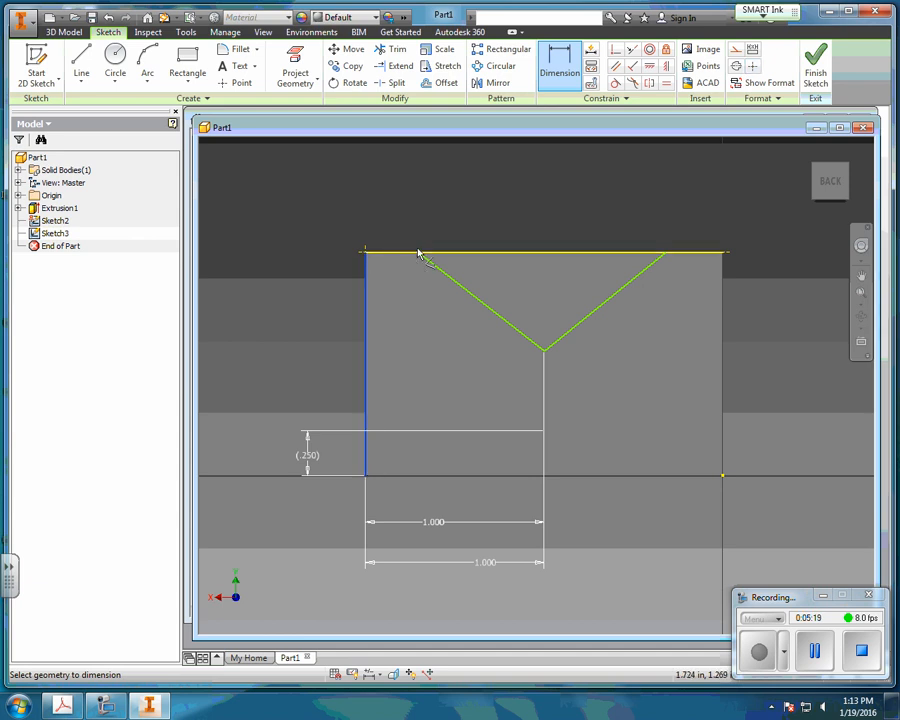
left_click(422, 256)
left_click(402, 213)
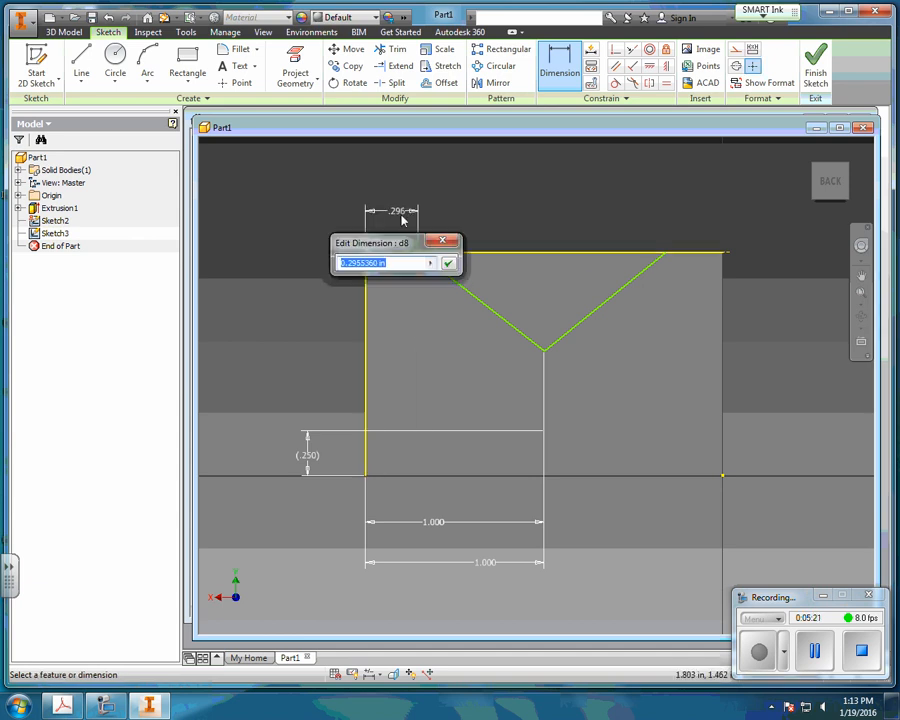
type(".5")
key("Return")
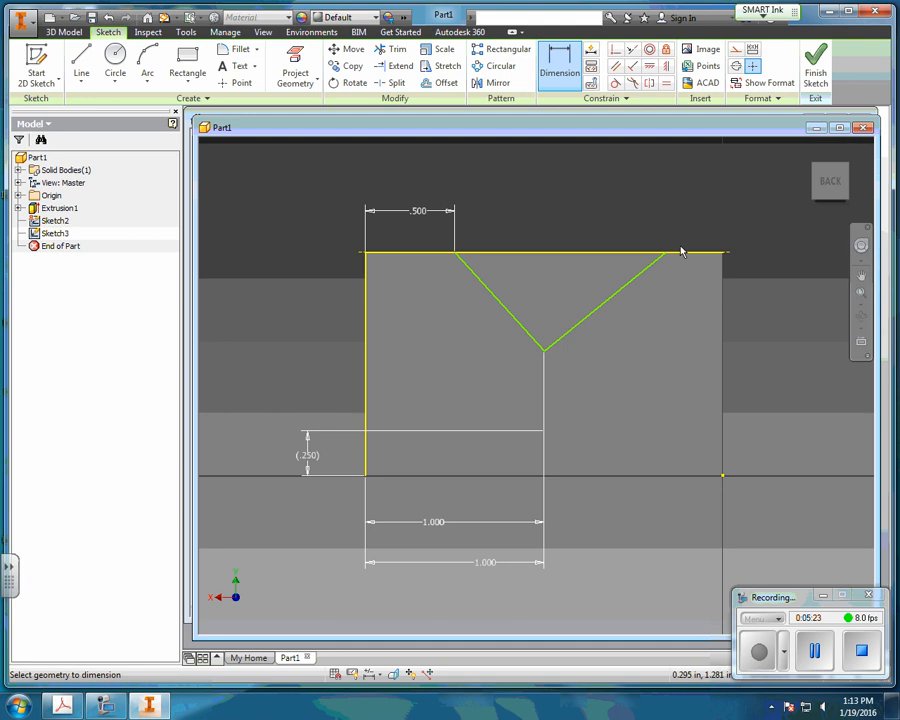
- Dimension the V's right end .5 in from the back face's right edge
left_click(723, 265)
left_click(667, 255)
left_click(693, 209)
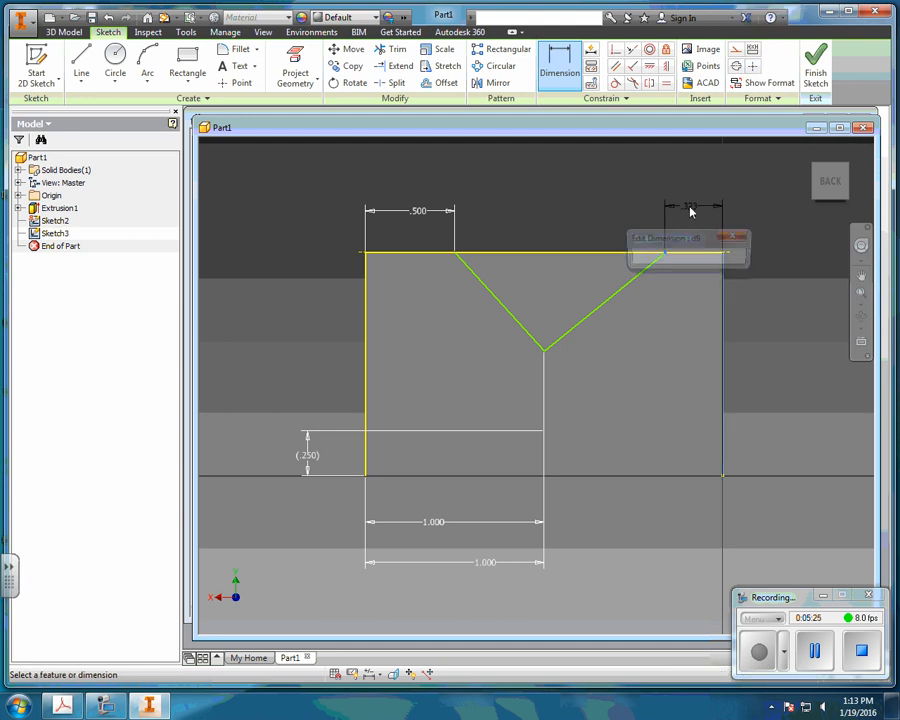
type(".5")
key("Return")
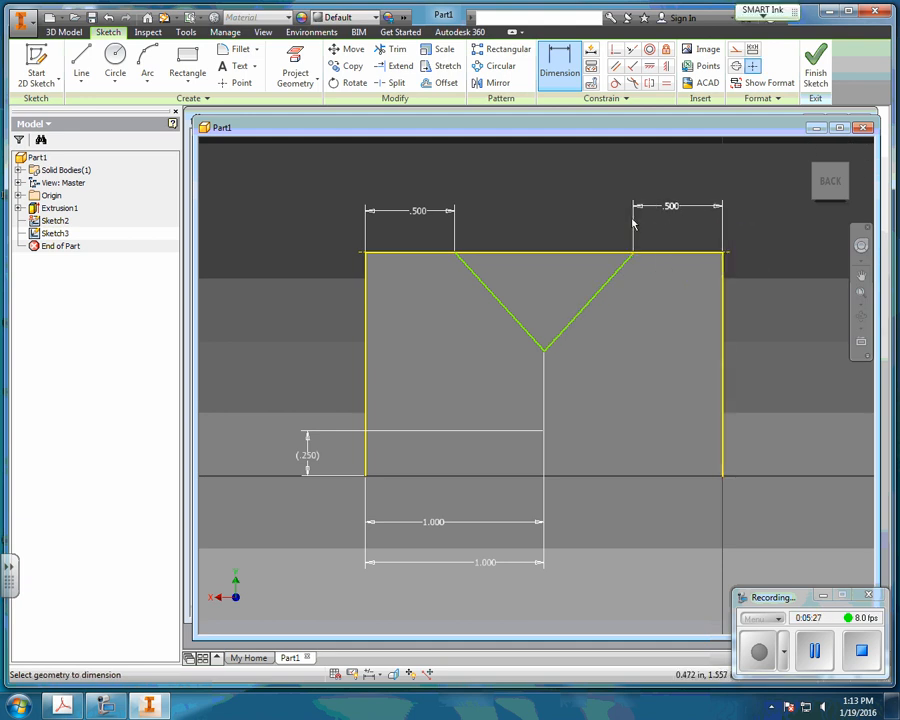
- Dimension the V's apex .50 in below the top edge, checking model 11 in the PDF, and finish the sketch
left_click(563, 254)
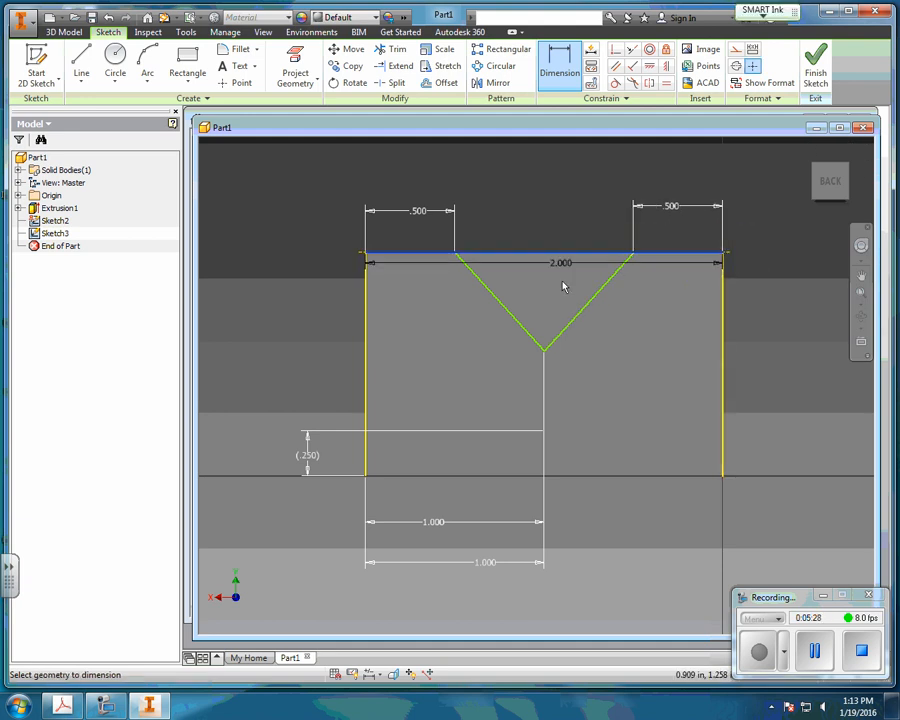
left_click(546, 352)
left_click(778, 302)
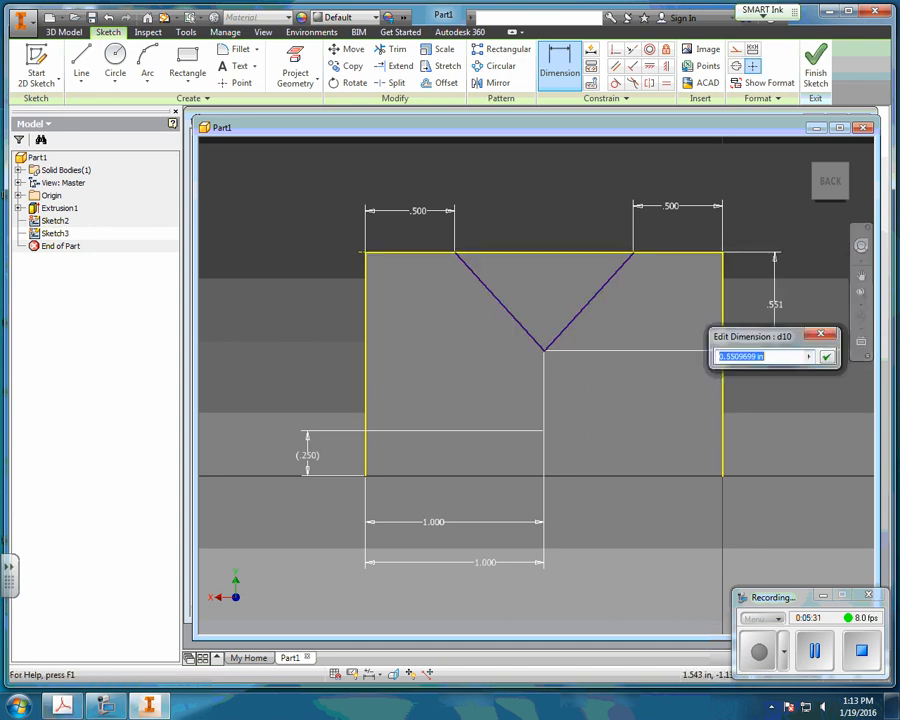
left_click(62, 706)
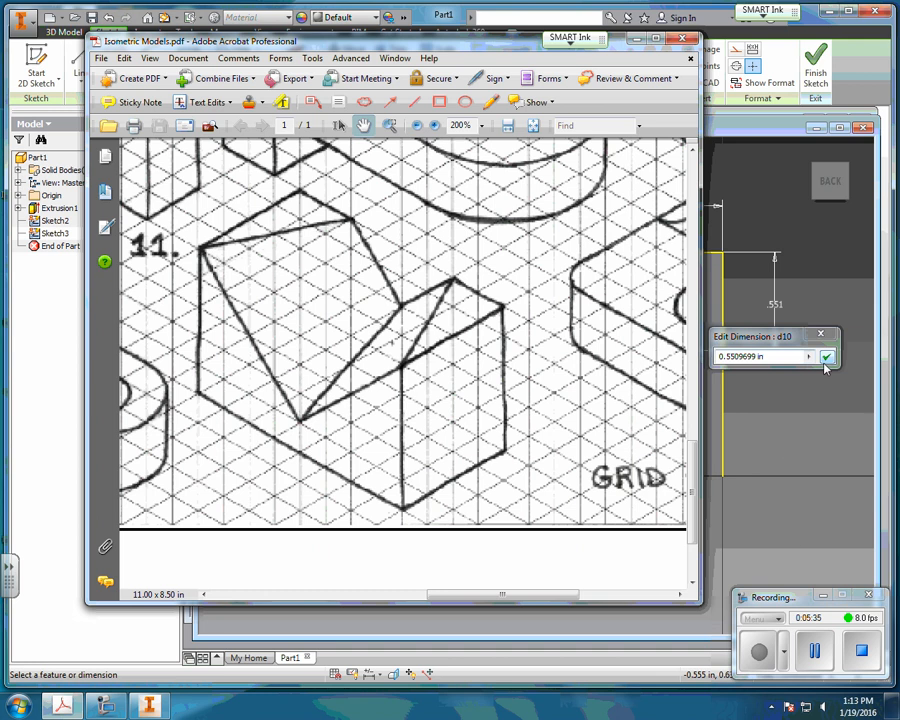
left_click(786, 355)
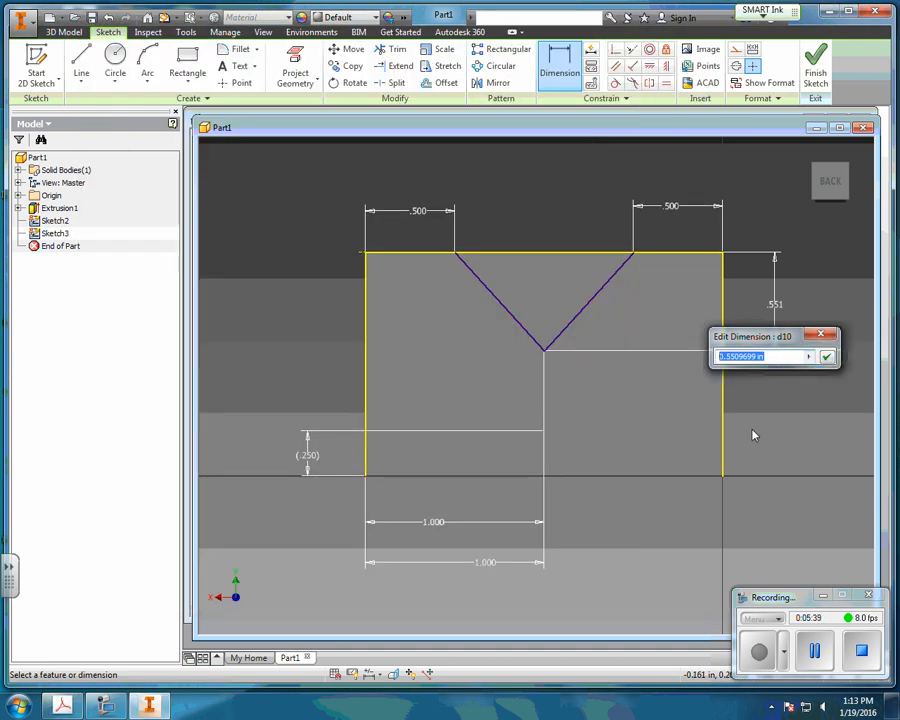
type(".50")
key("Return")
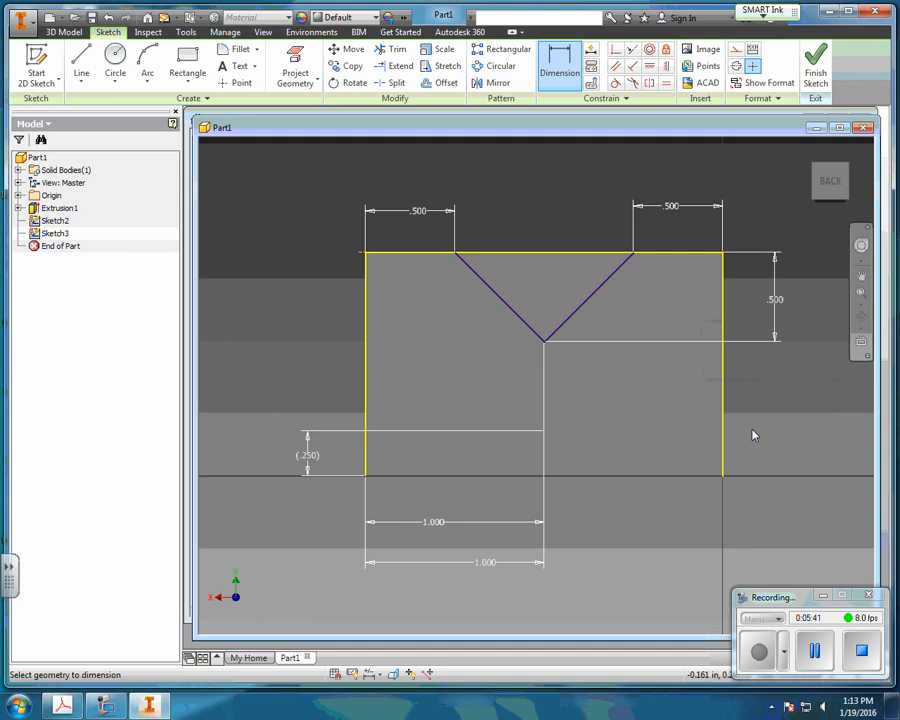
left_click(815, 72)
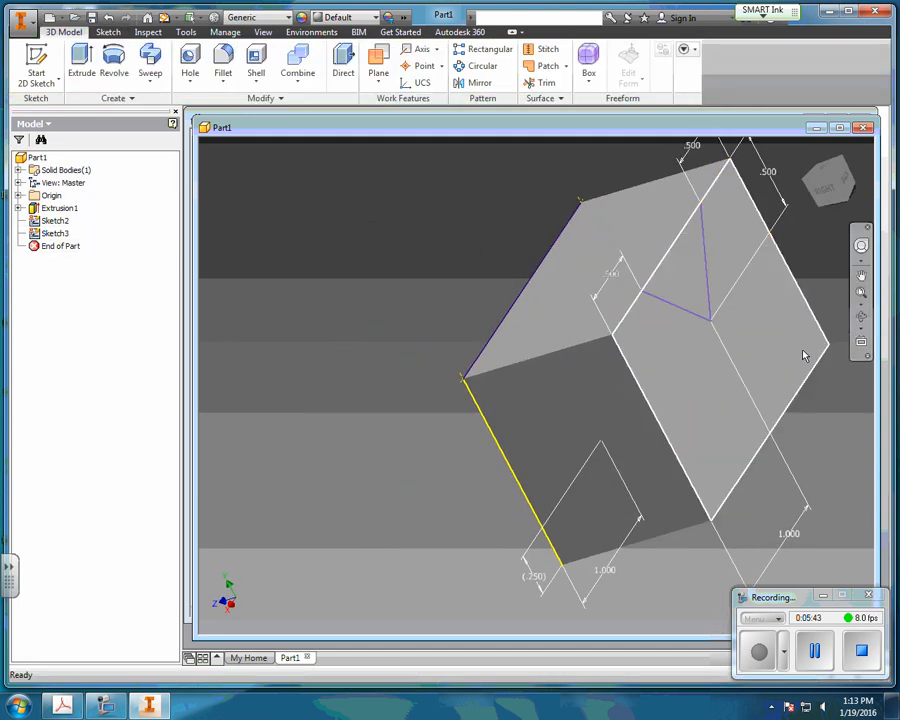
- Cut the block with a solid Loft from the front triangle in Sketch2 to the back V in Sketch3
left_click(861, 316)
left_click_drag(660, 380, 700, 330)
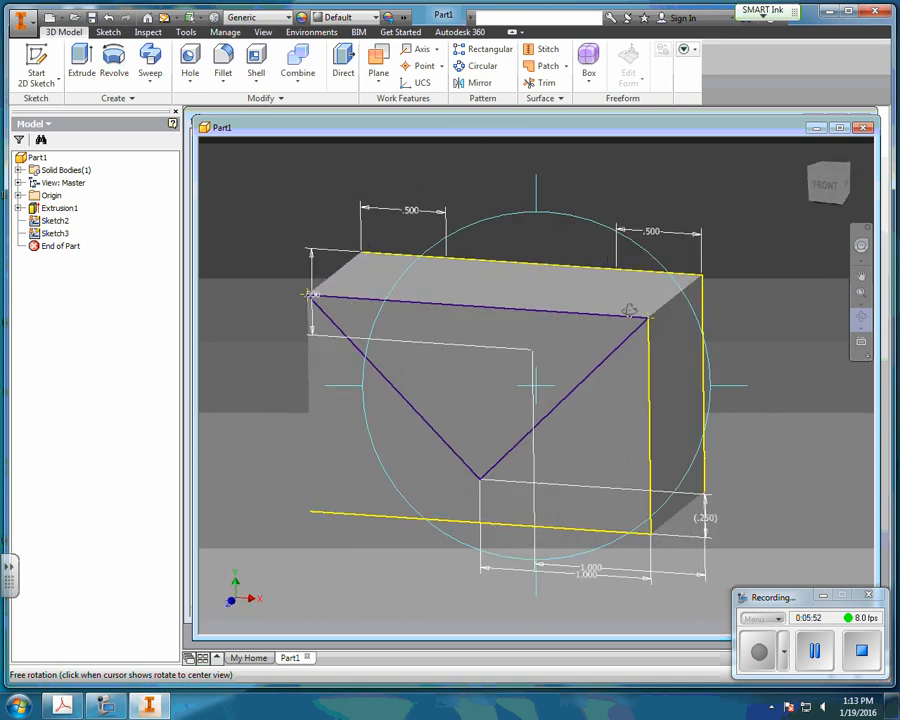
left_click_drag(629, 308, 585, 260)
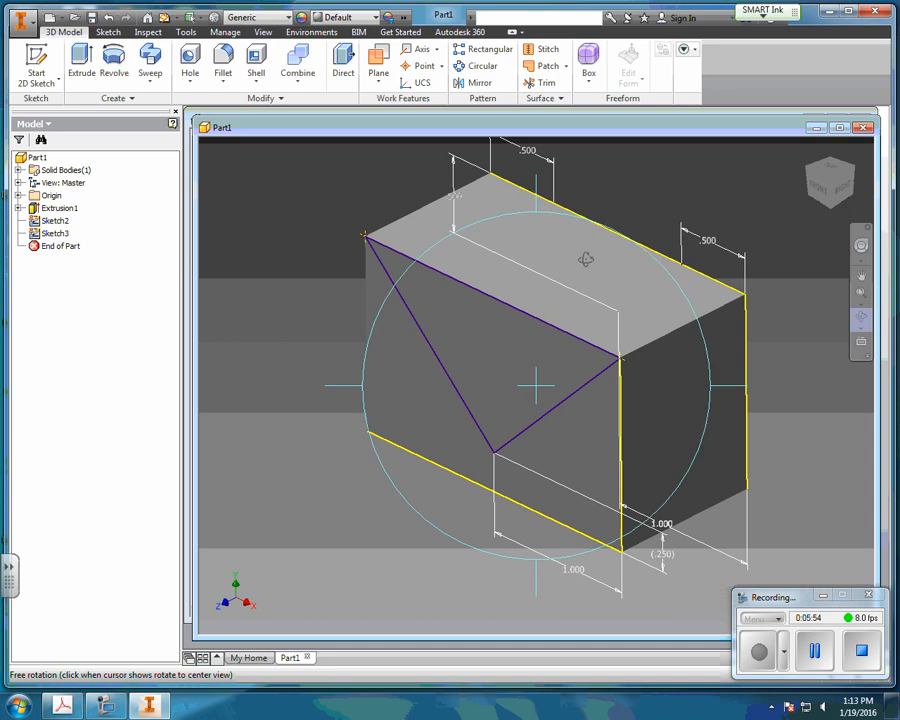
left_click(151, 77)
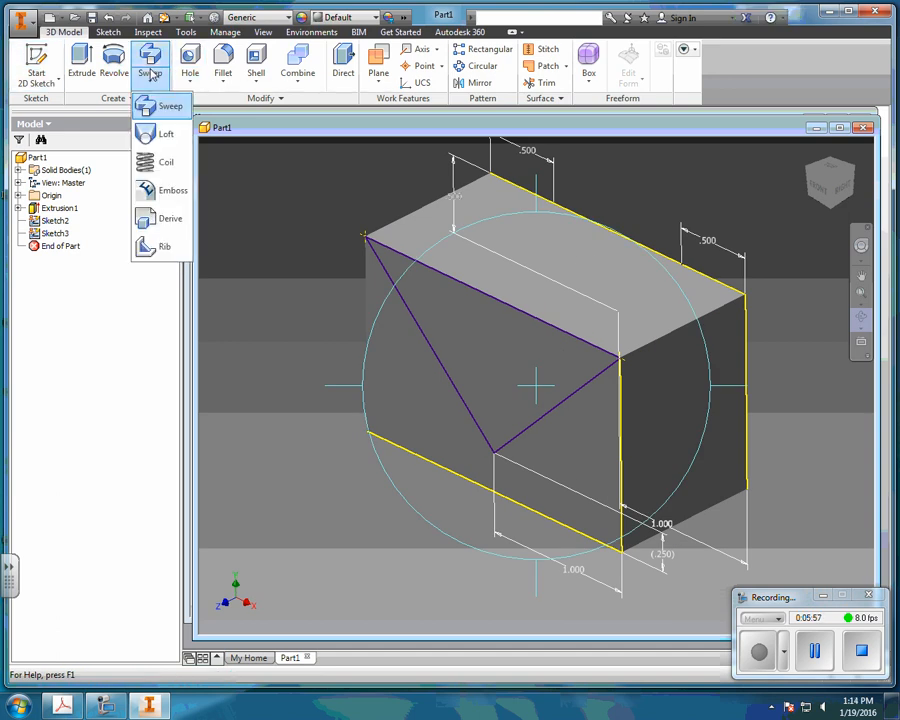
left_click(157, 138)
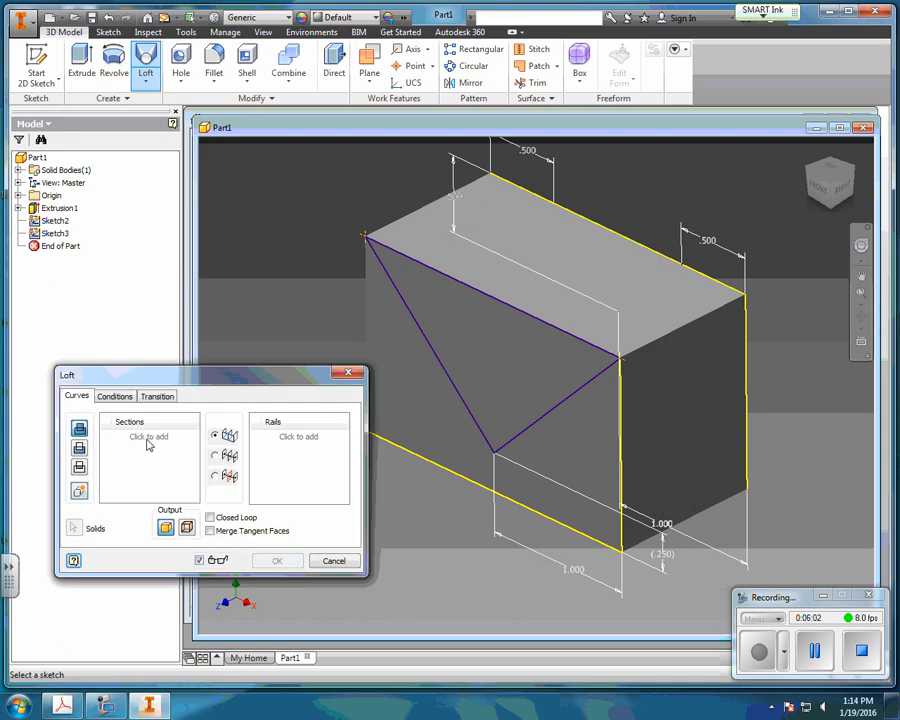
left_click(57, 221)
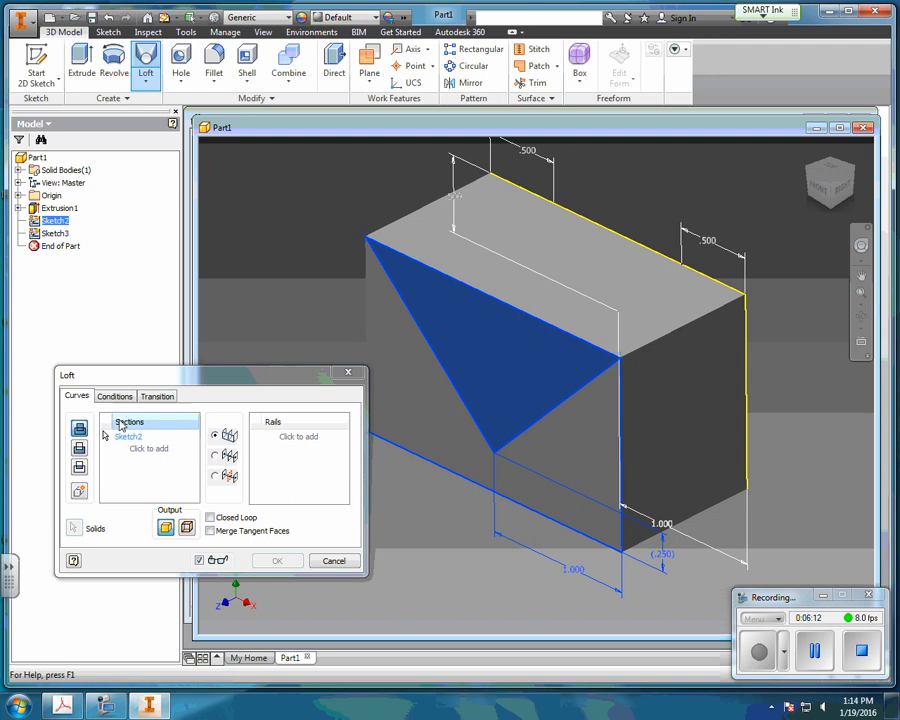
left_click(50, 234)
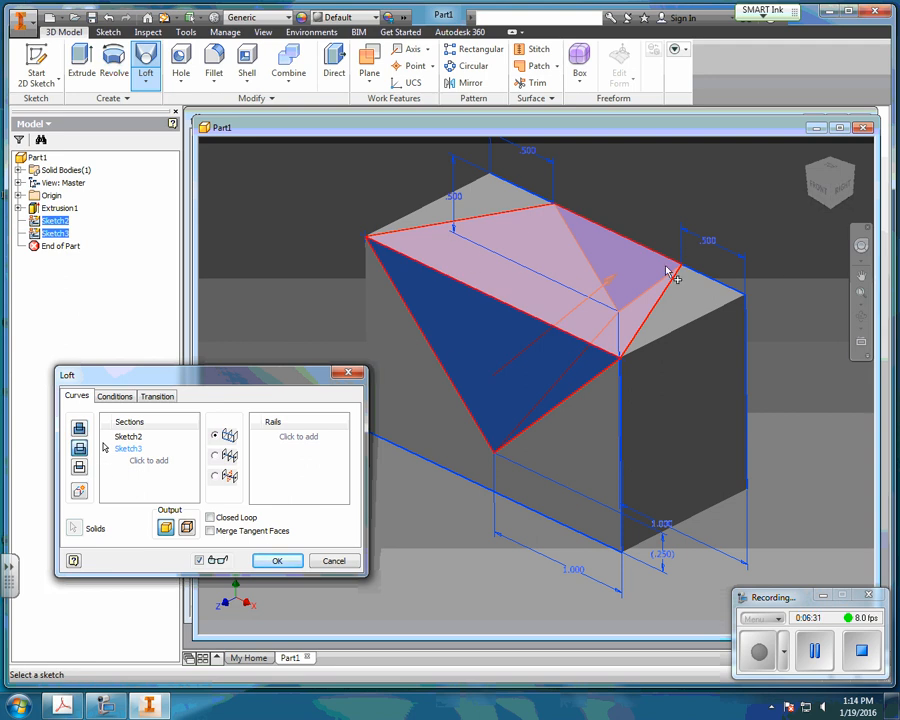
left_click(278, 562)
- Orient the part to the front-right isometric corner view to examine the lofted cut
left_click(861, 317)
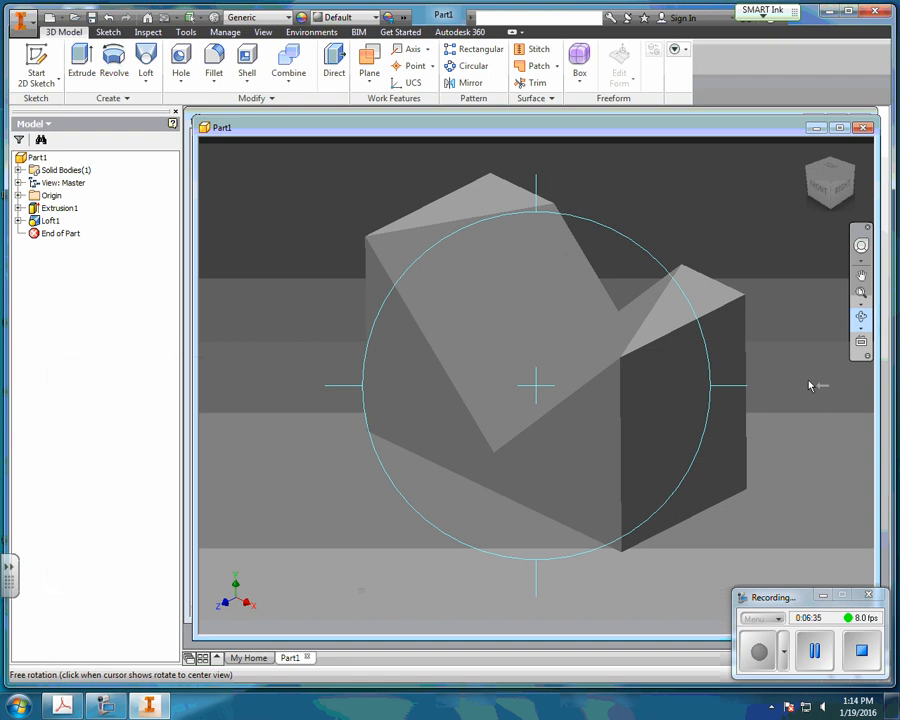
left_click(818, 186)
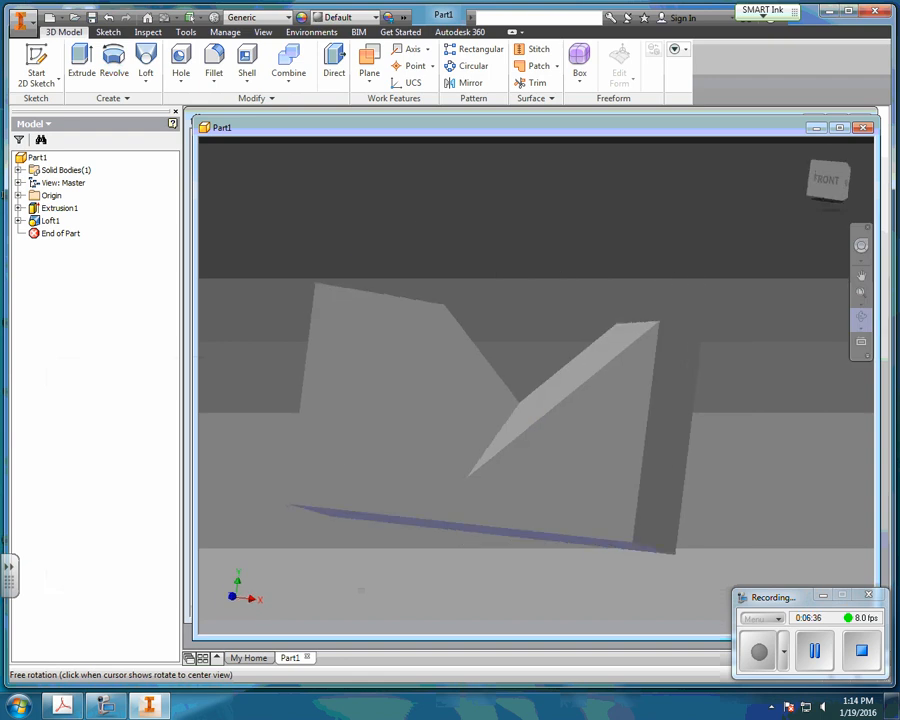
left_click(846, 171)
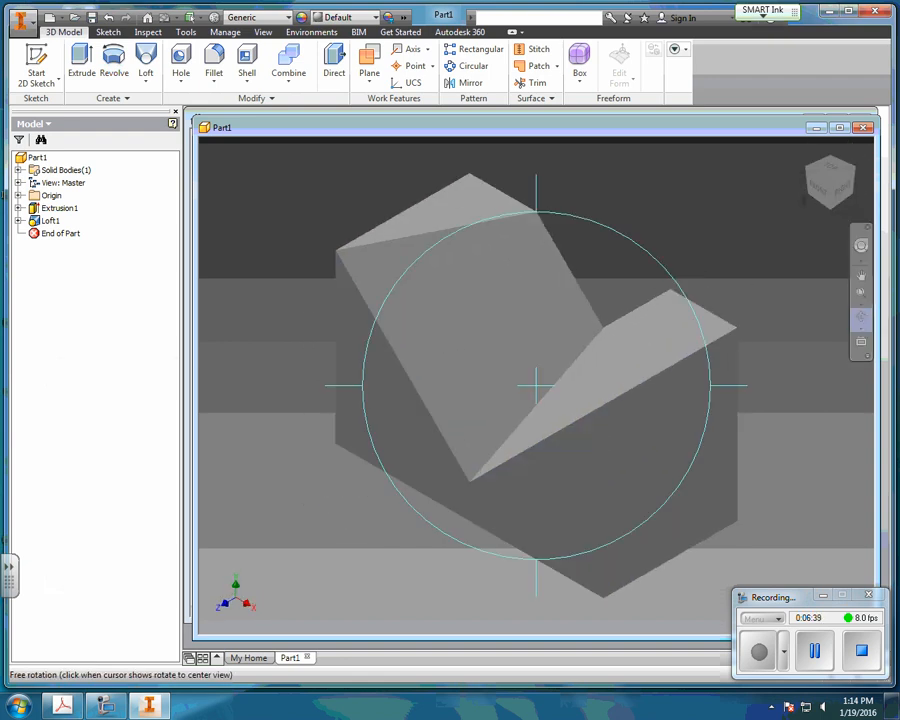